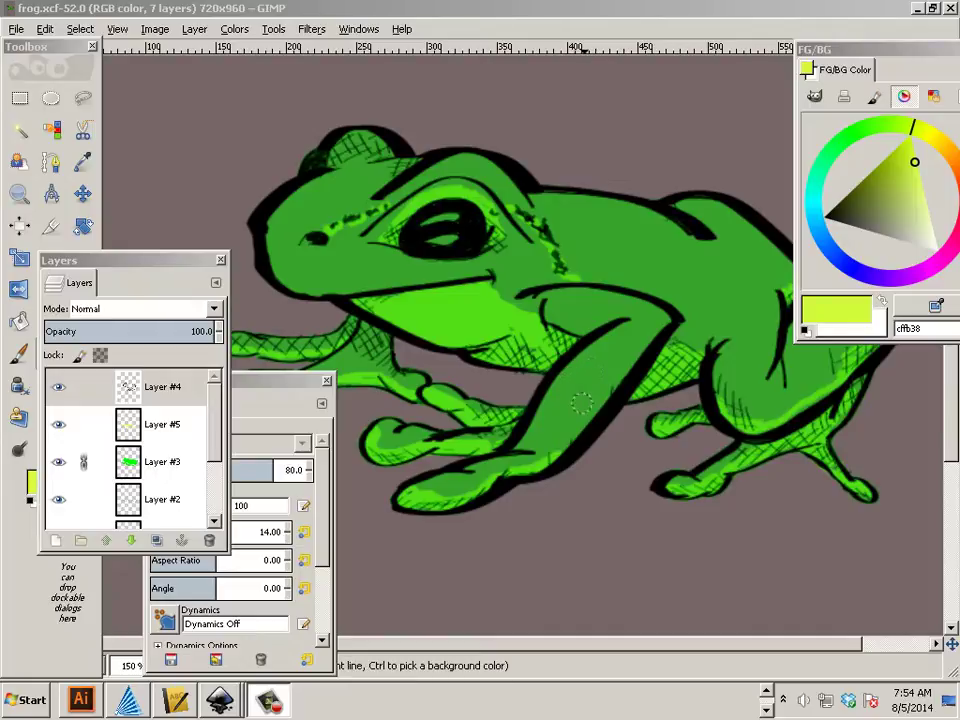
- Set the Eraser to 70 opacity and zoom in and out over the frog's edges
left_click(583, 404)
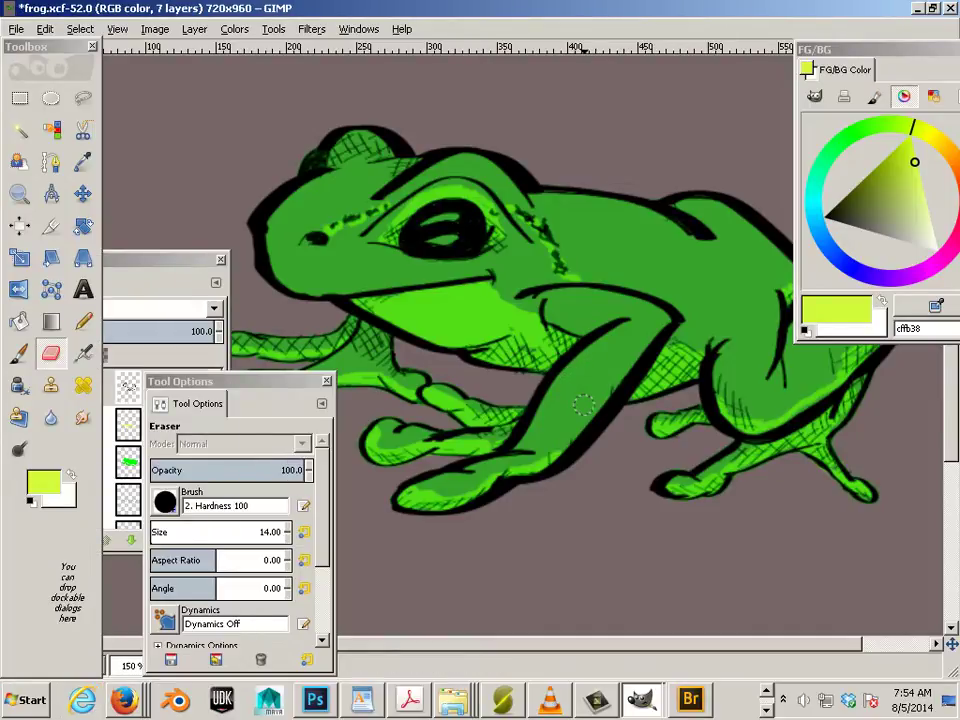
key("less")
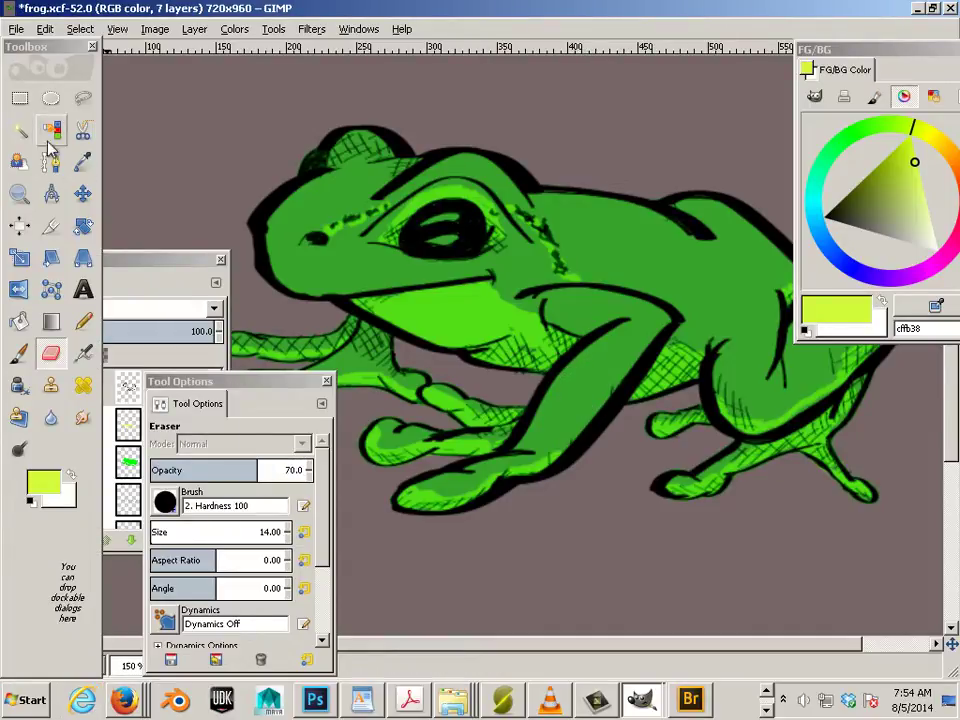
scroll(370, 279, "up", 3)
scroll(370, 279, "up", 1)
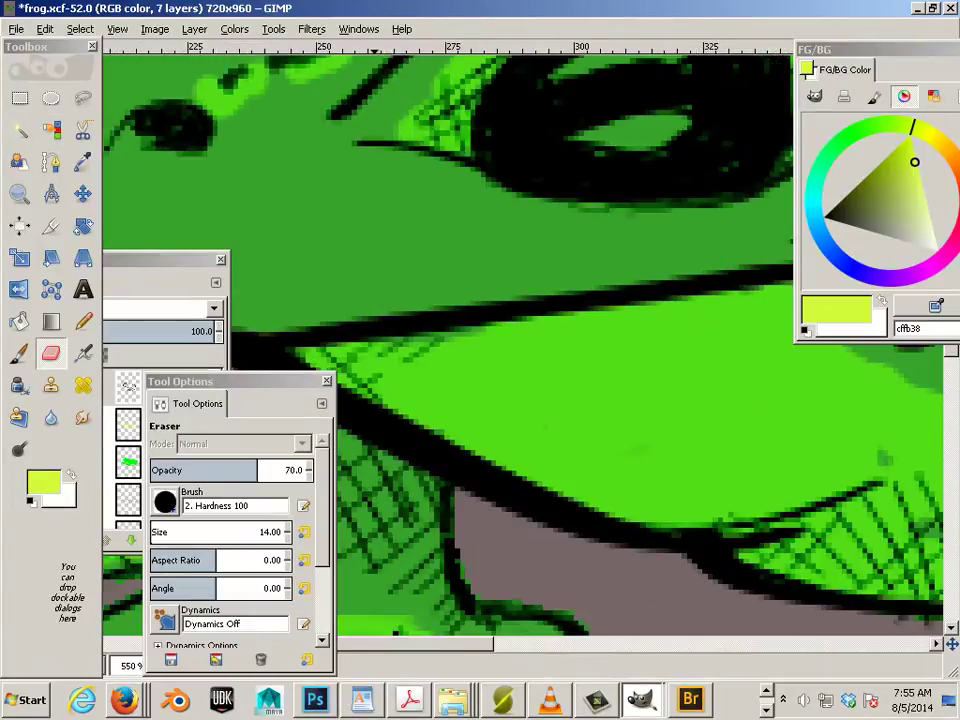
scroll(371, 281, "down", 4)
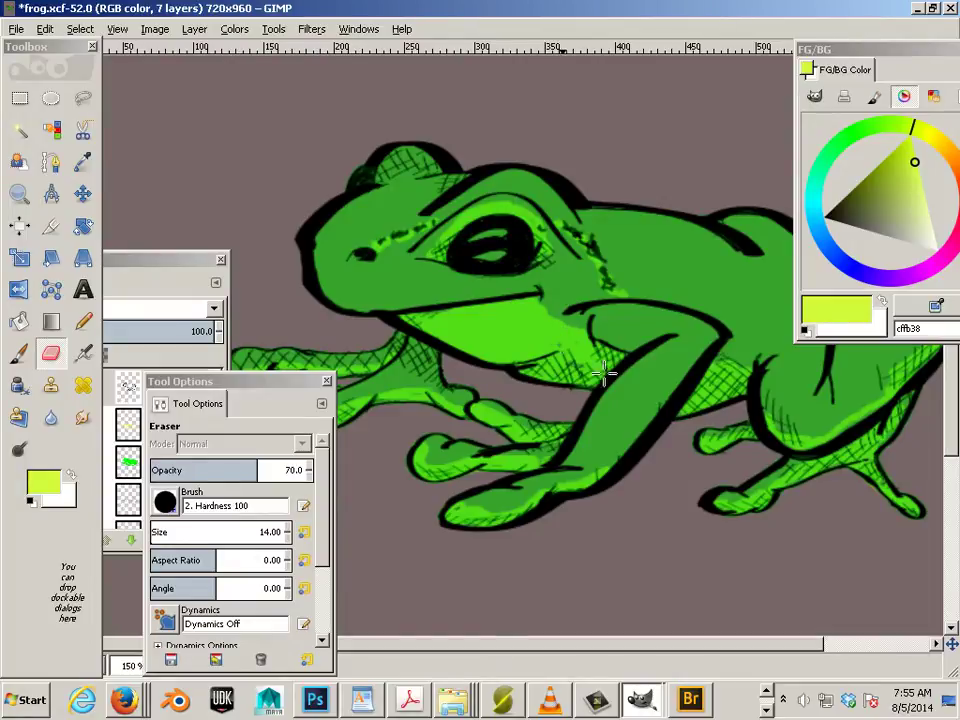
scroll(786, 503, "up", 3)
scroll(786, 503, "up", 1)
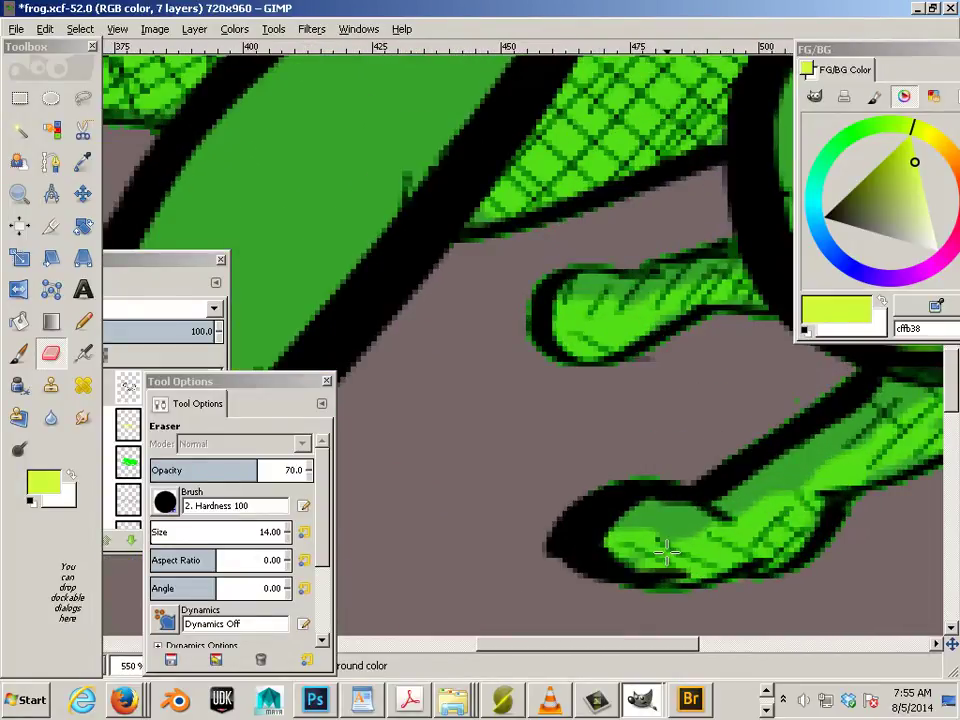
scroll(667, 551, "down", 4)
scroll(600, 532, "down", 1)
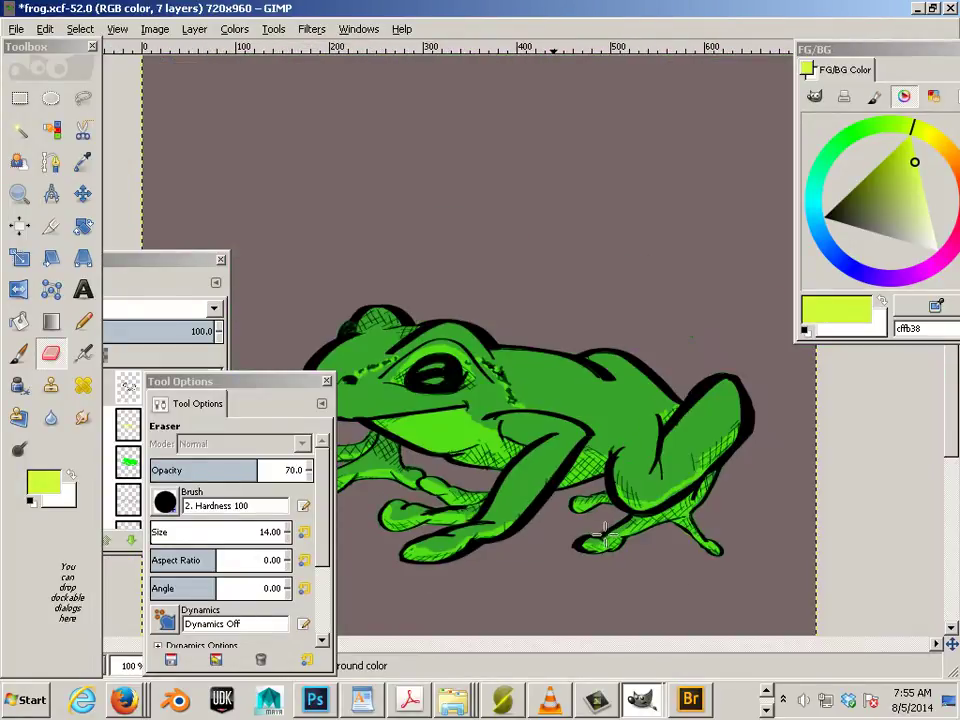
scroll(587, 529, "up", 3)
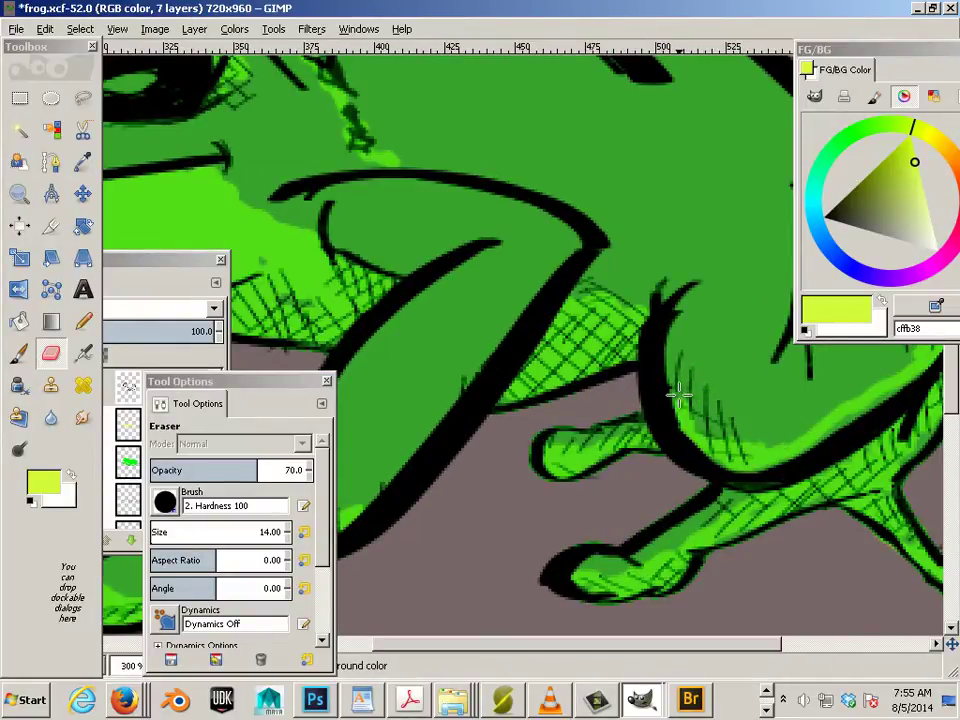
scroll(584, 484, "down", 3)
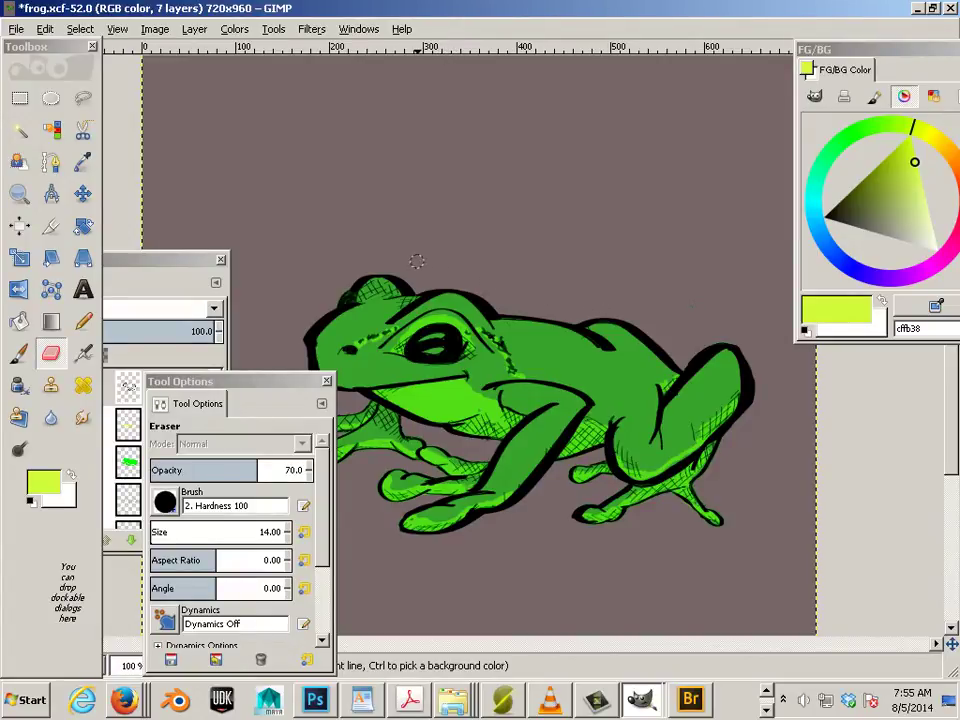
- Export the image over the existing frog.png on the Desktop, replacing it with the default PNG options
left_click(17, 29)
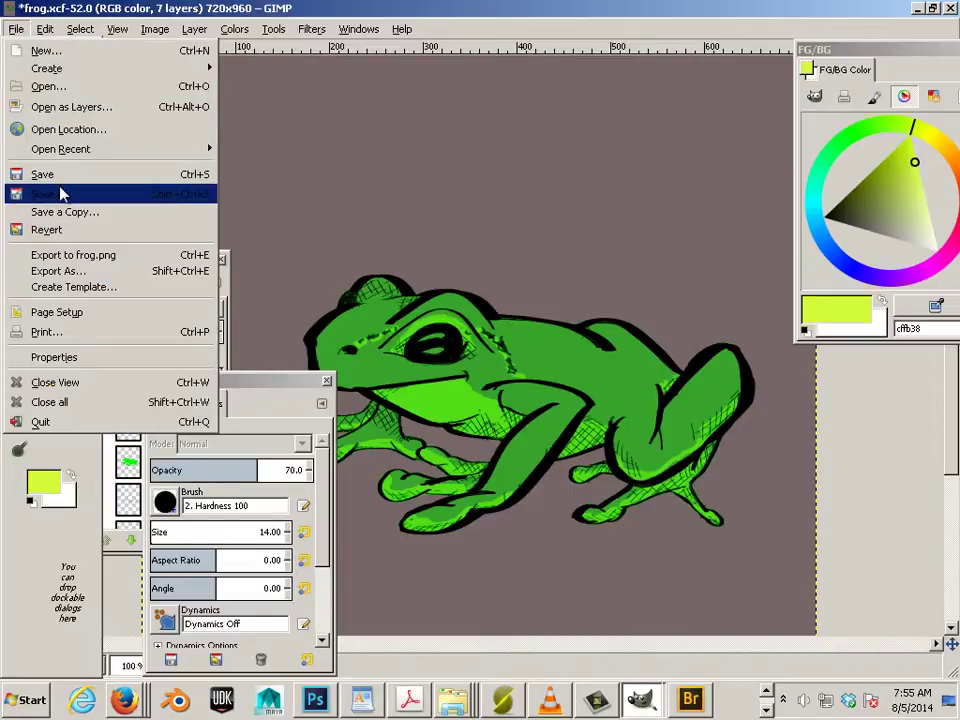
left_click(70, 271)
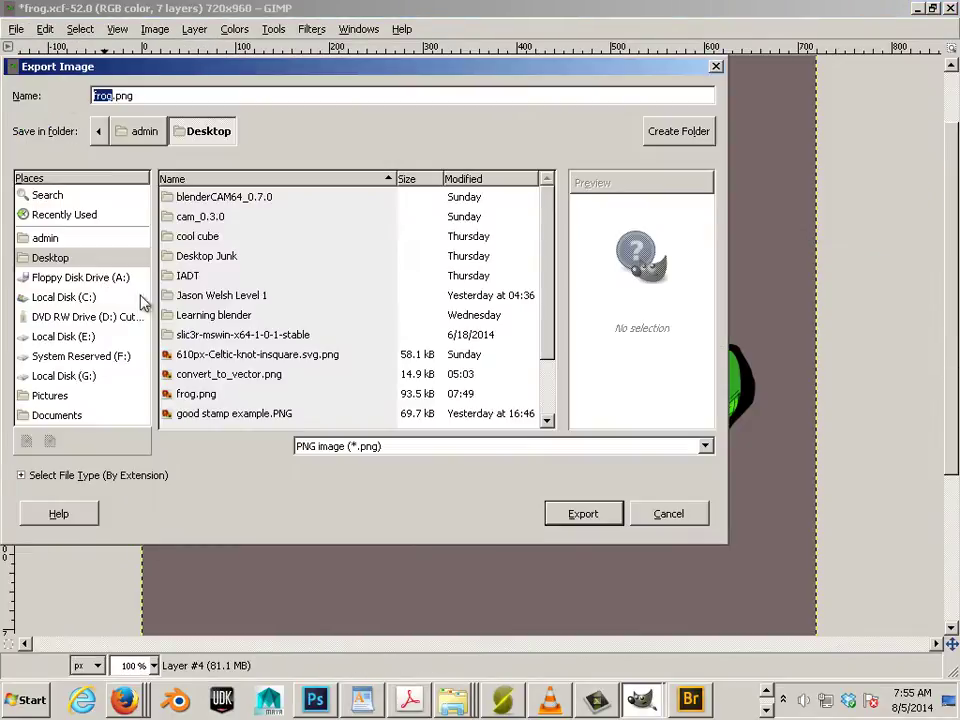
left_click(188, 394)
left_click(580, 513)
left_click(432, 376)
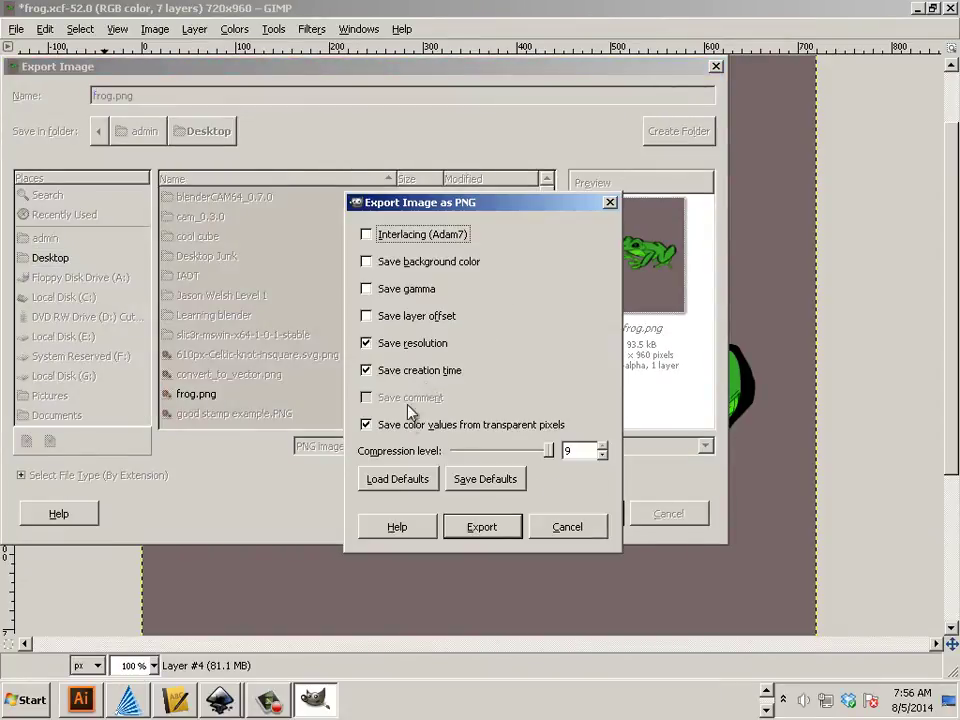
left_click(483, 527)
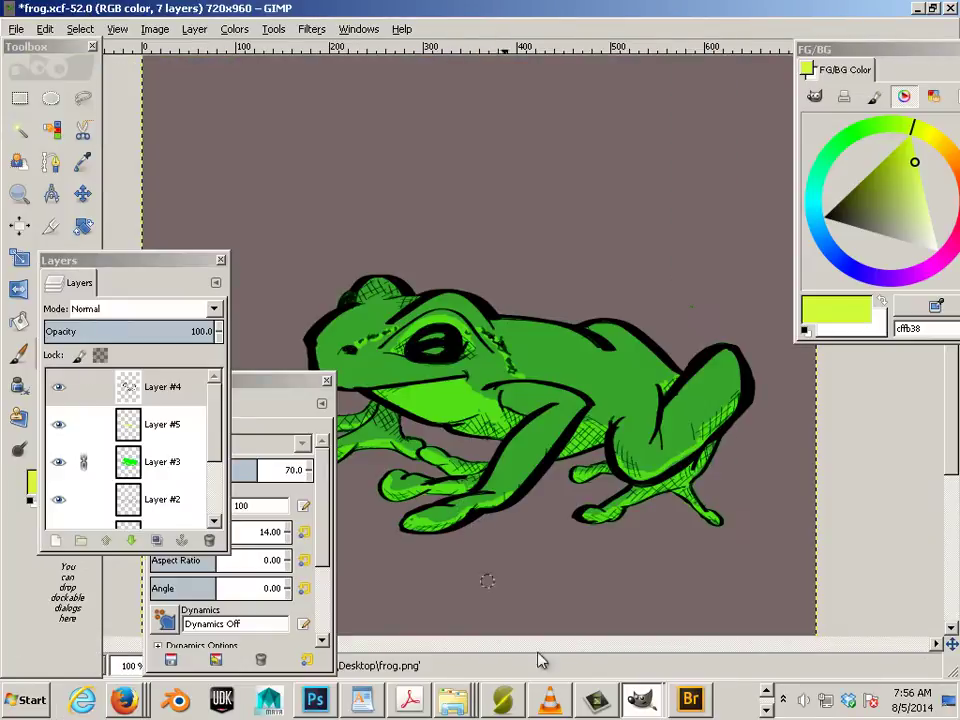
- Bring the Inkscape document window to the front from the taskbar
left_click(766, 710)
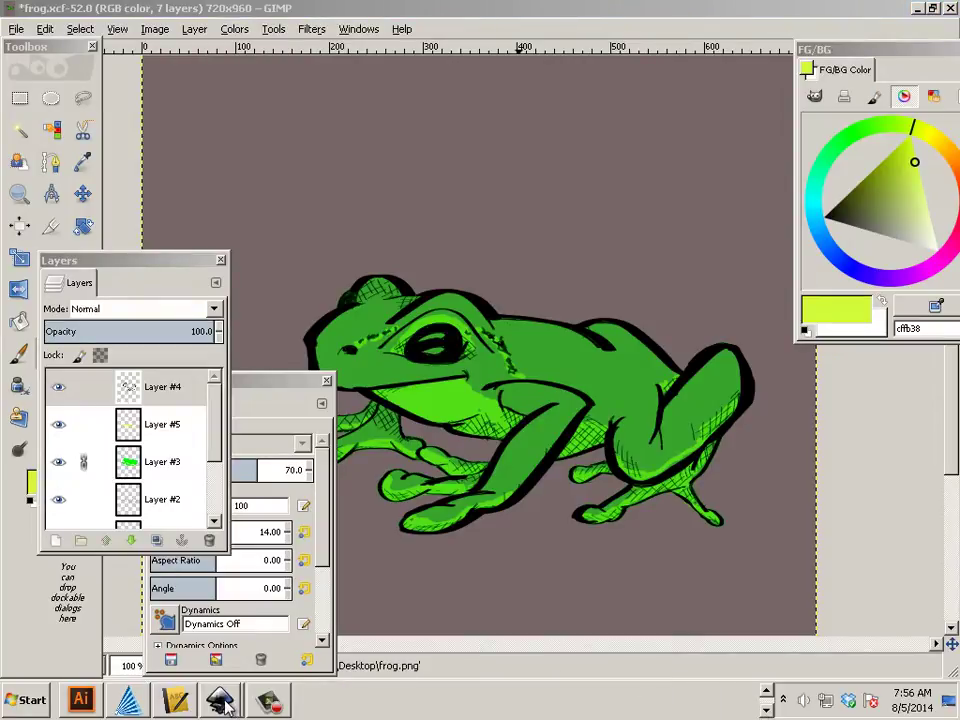
mouse_move(220, 698)
left_click(224, 636)
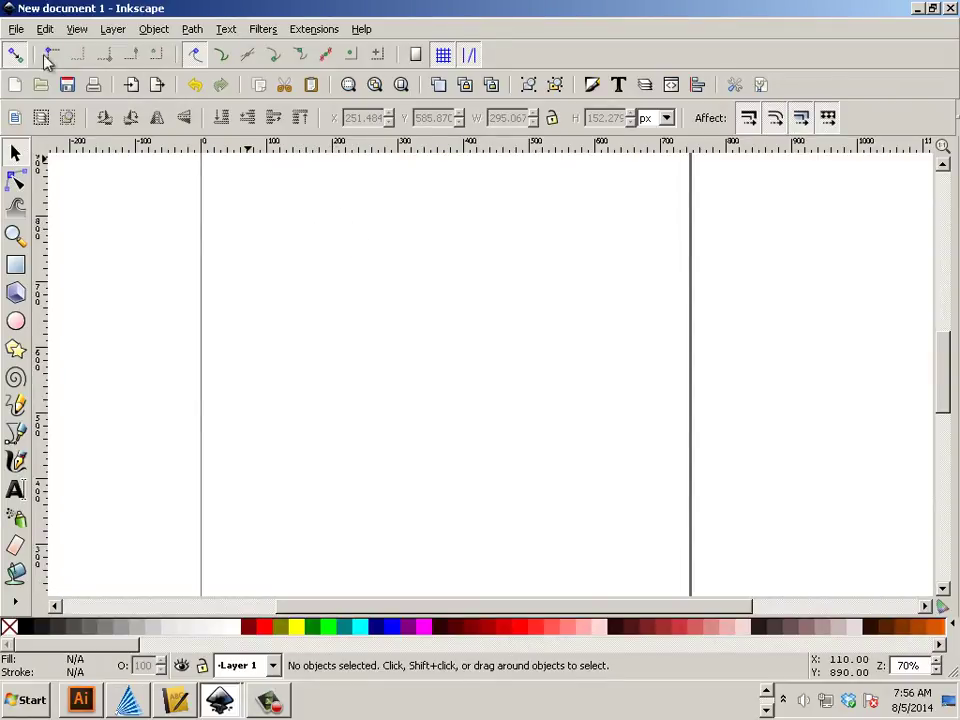
- Import frog.png as a linked image and drag it left onto the page
left_click(15, 31)
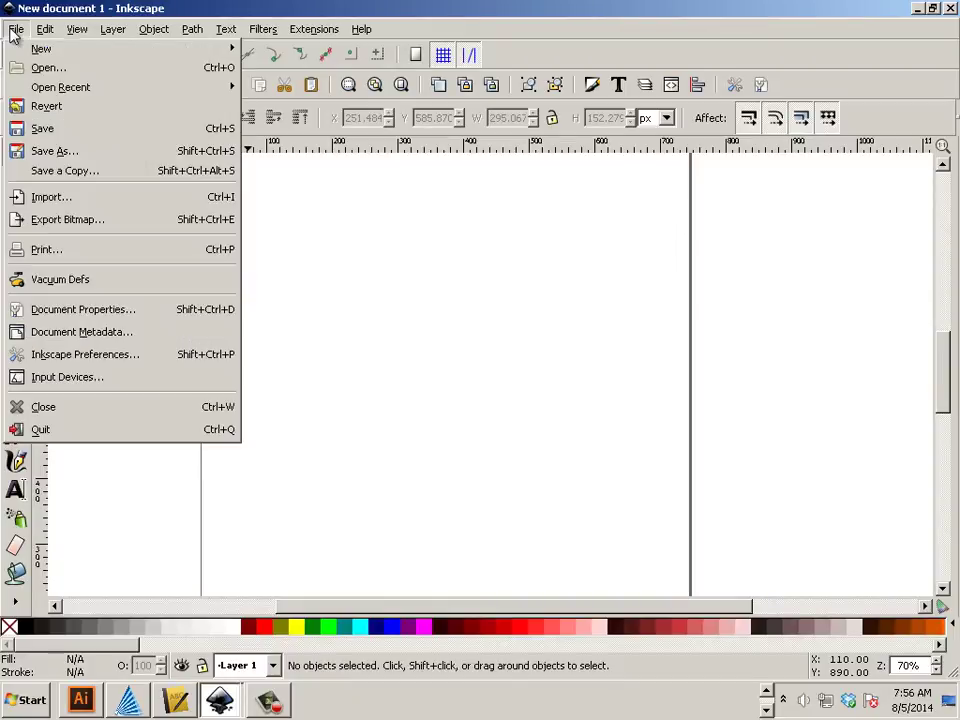
left_click(78, 198)
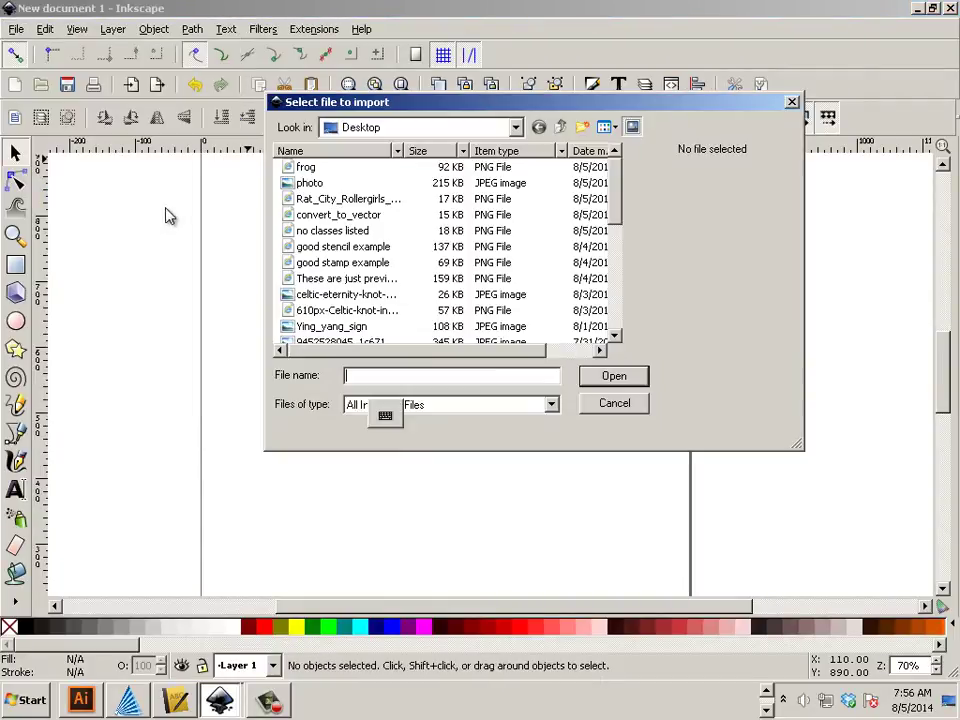
left_click(304, 168)
left_click(613, 375)
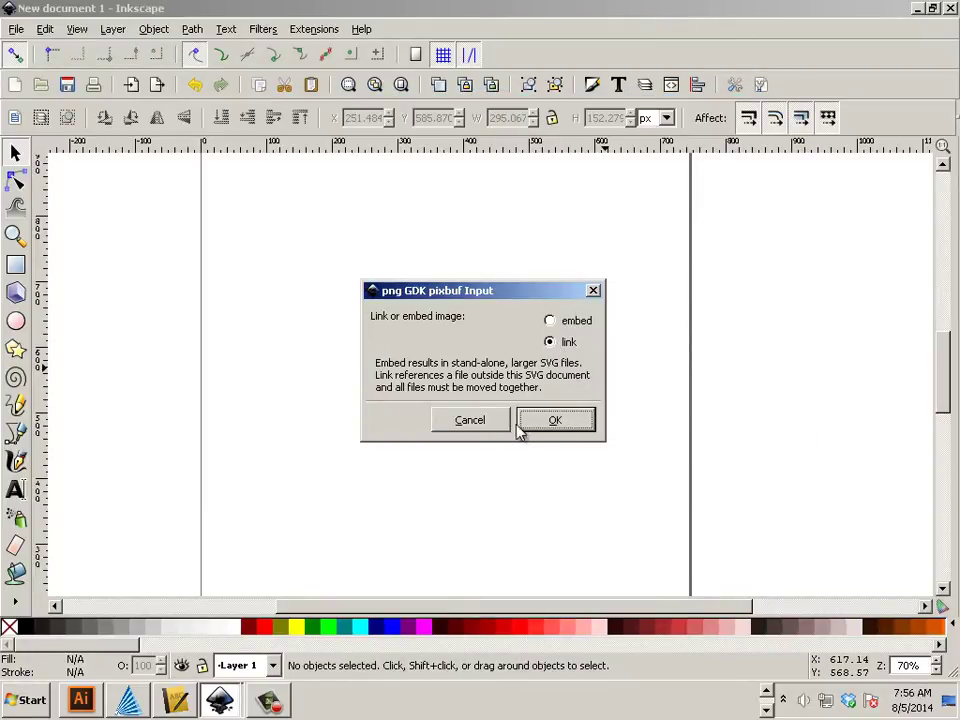
left_click(540, 424)
left_click_drag(583, 400, 508, 402)
- Trace the frog image with Trace Bitmap in Colors mode using 3 scans
left_click(490, 400)
left_click(191, 30)
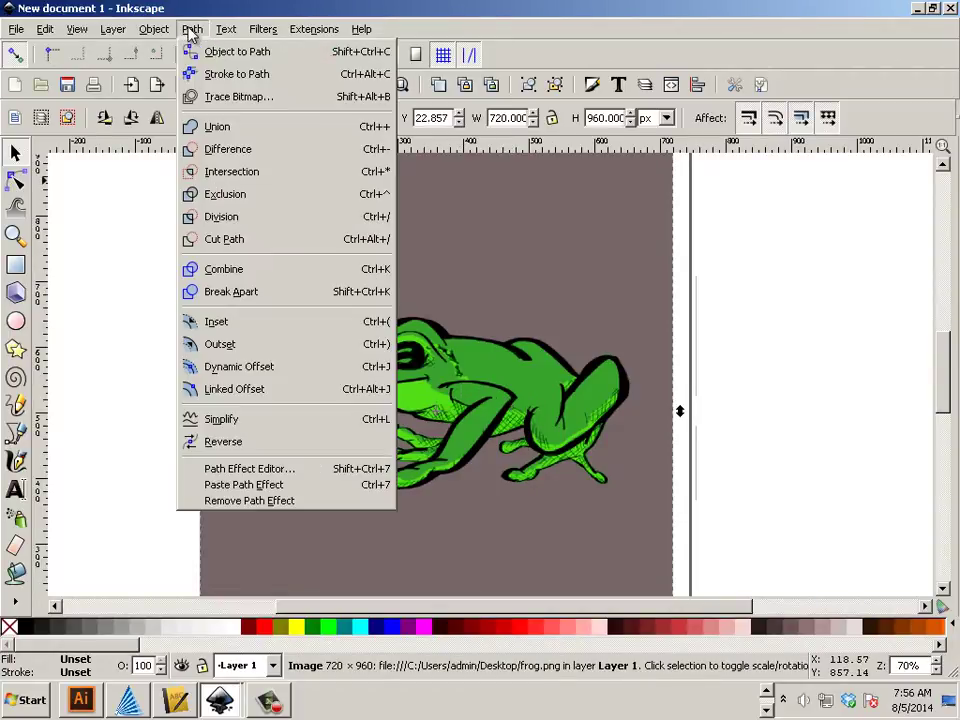
left_click(203, 98)
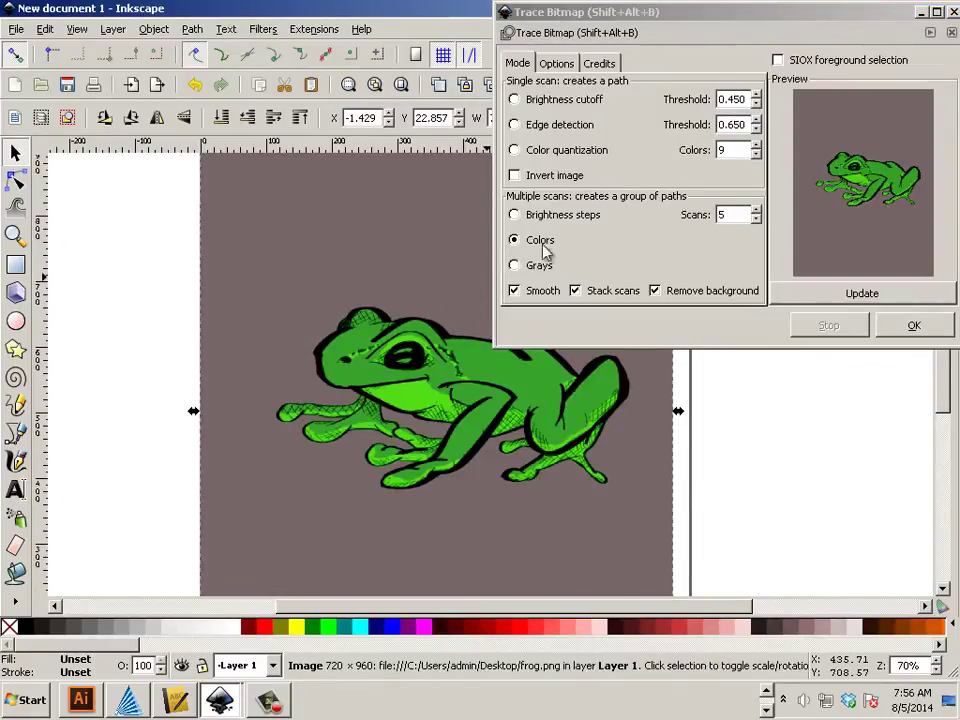
double_click(737, 216)
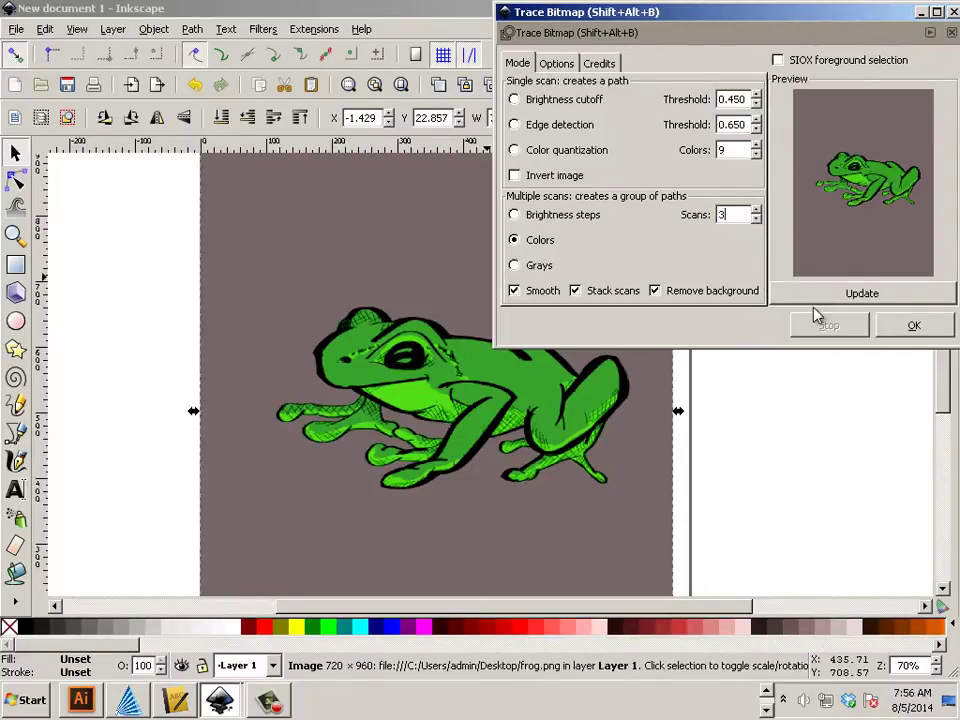
left_click(912, 330)
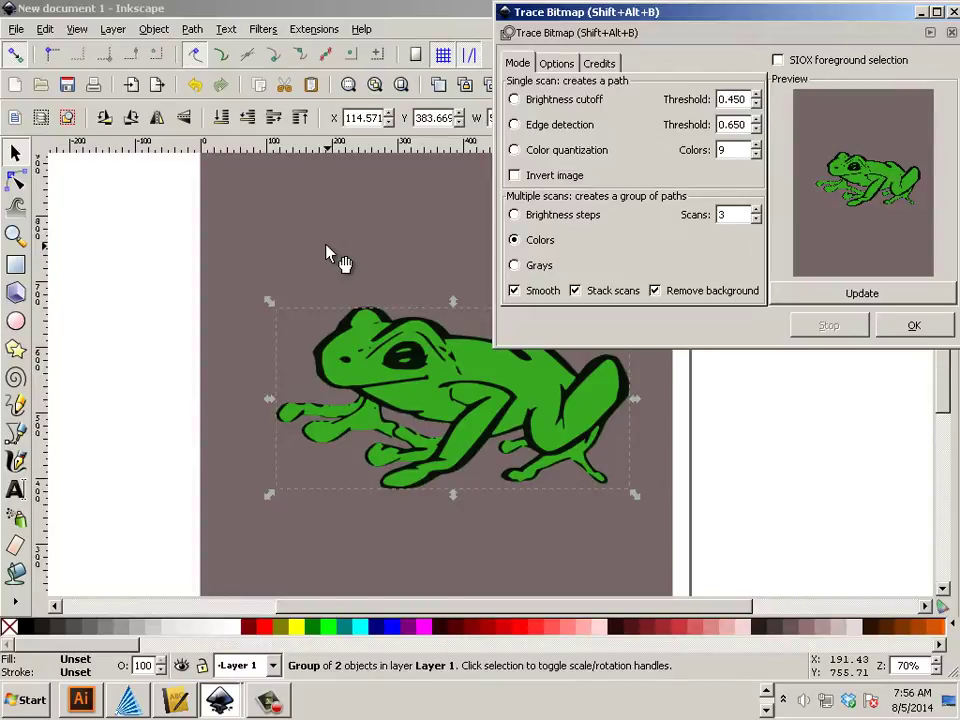
- Undo the 3-scan trace, raise Scans to 4 and reselect the frog image
left_click(45, 29)
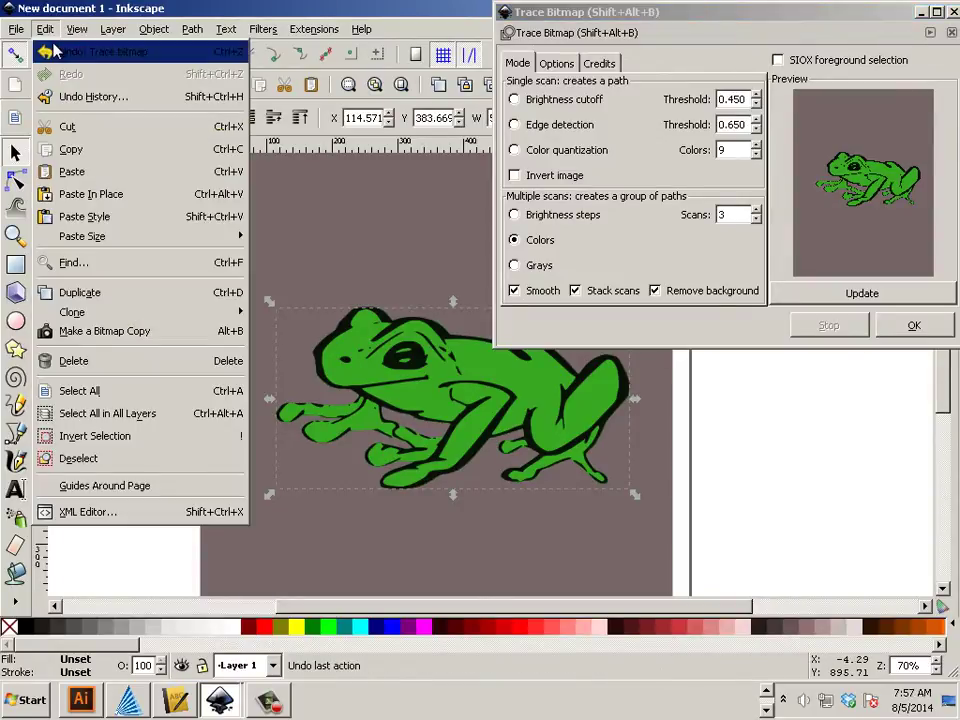
left_click(57, 50)
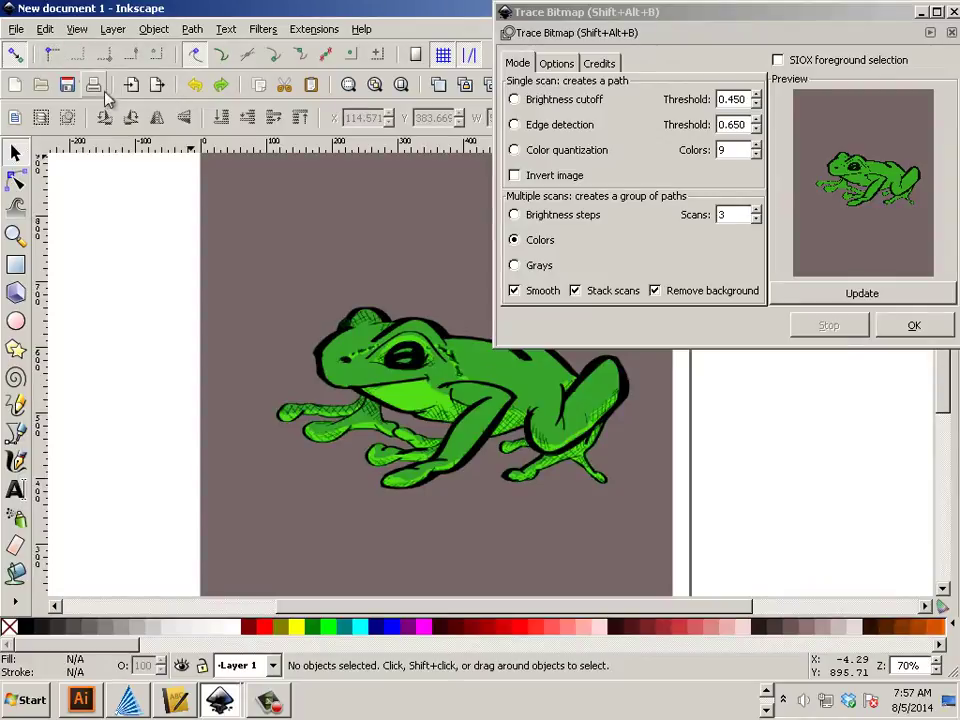
left_click(756, 210)
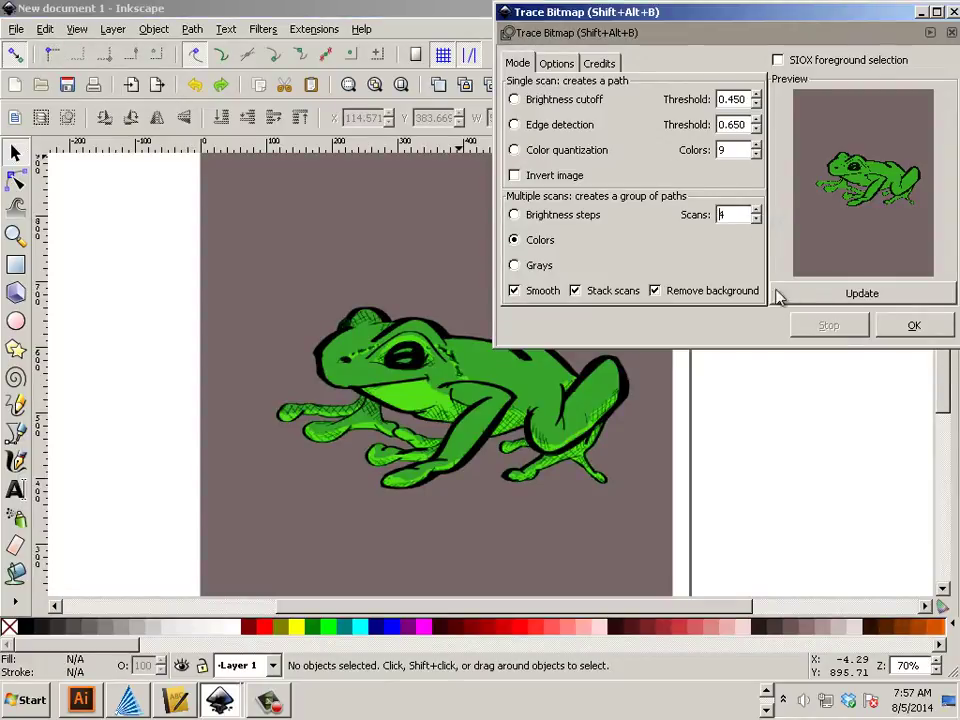
left_click(664, 467)
- Run the 4-scan colour trace, then discard it
left_click(890, 328)
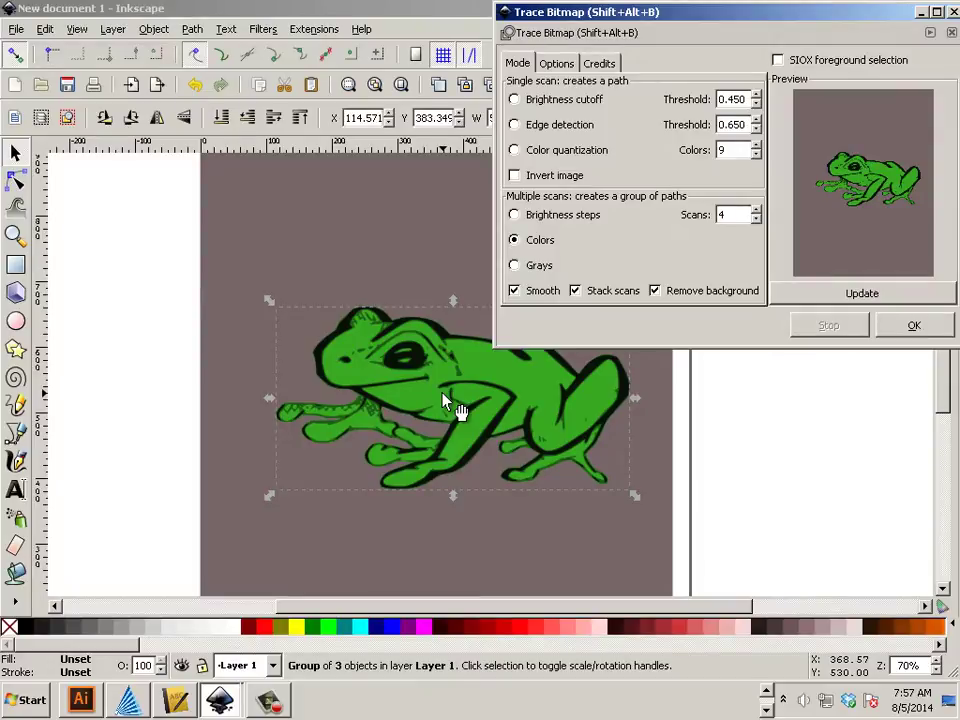
left_click(47, 29)
key("Escape")
key("Escape")
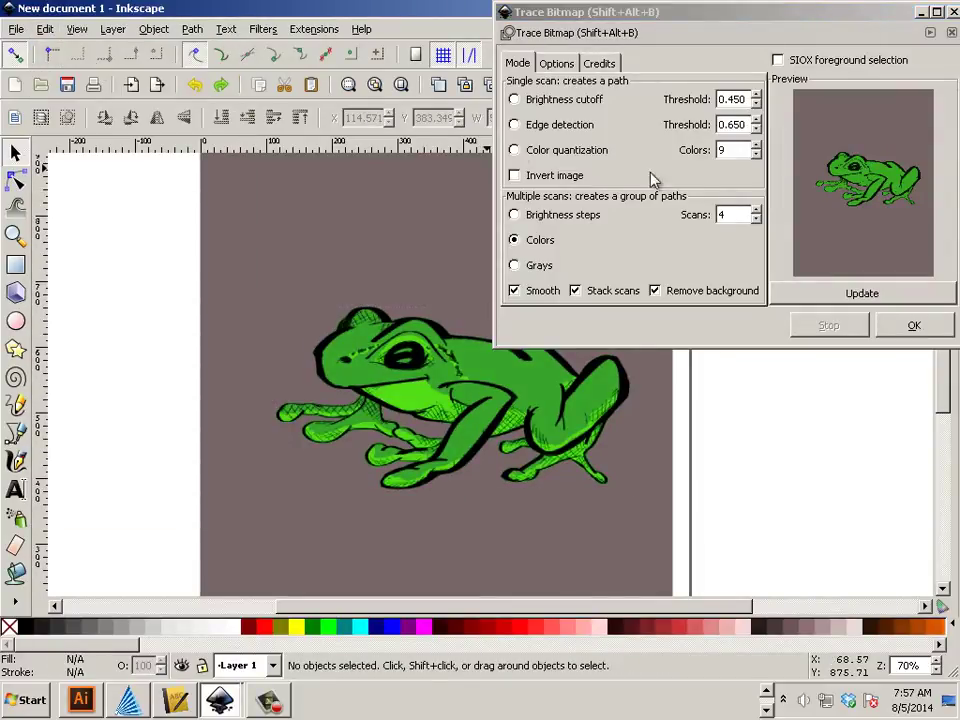
- Retrace the frog bitmap in Colors mode with 5 scans after updating the preview
double_click(757, 210)
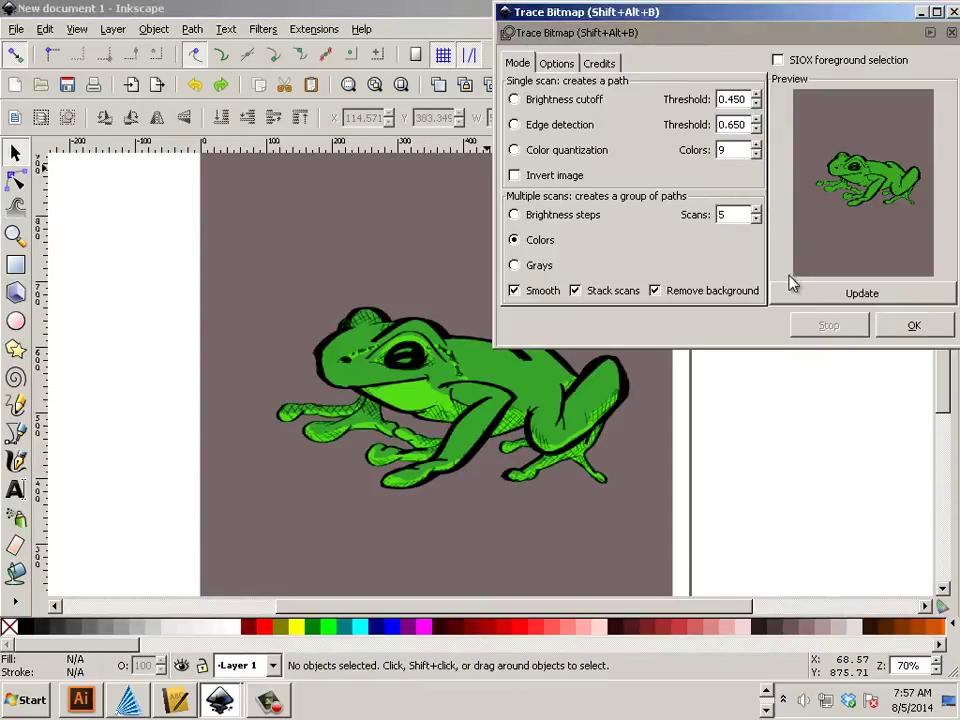
left_click(626, 431)
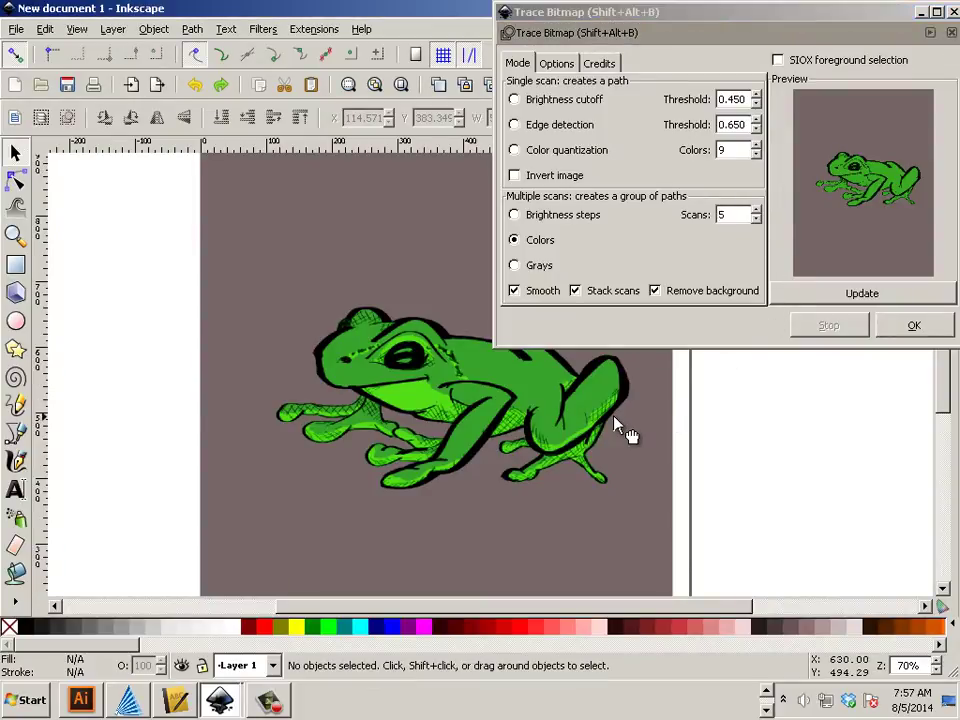
left_click(870, 302)
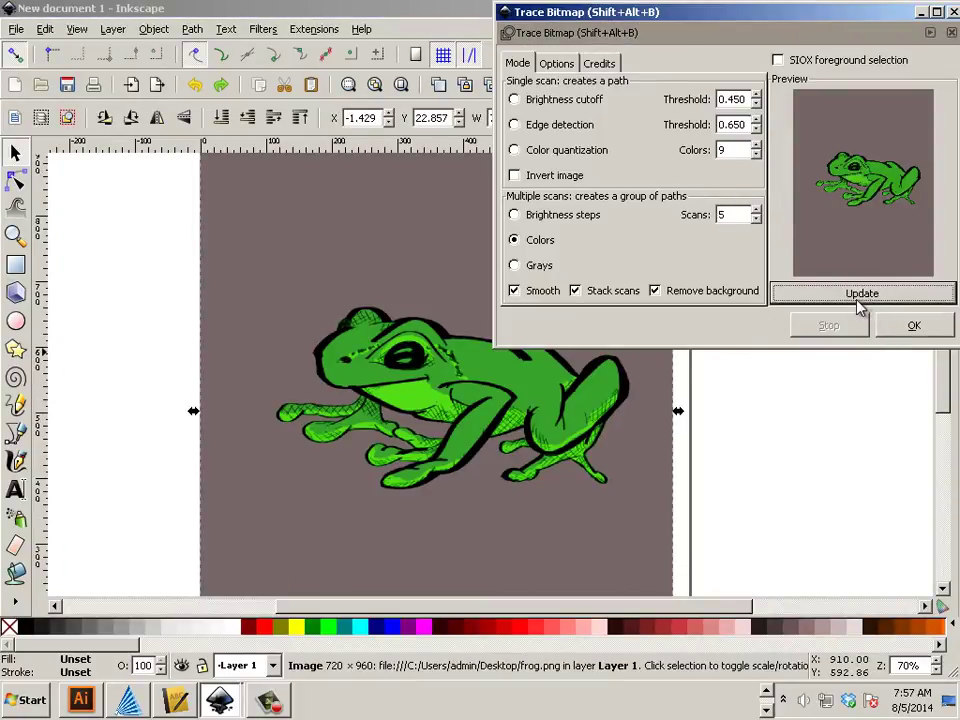
left_click(639, 418)
left_click(892, 326)
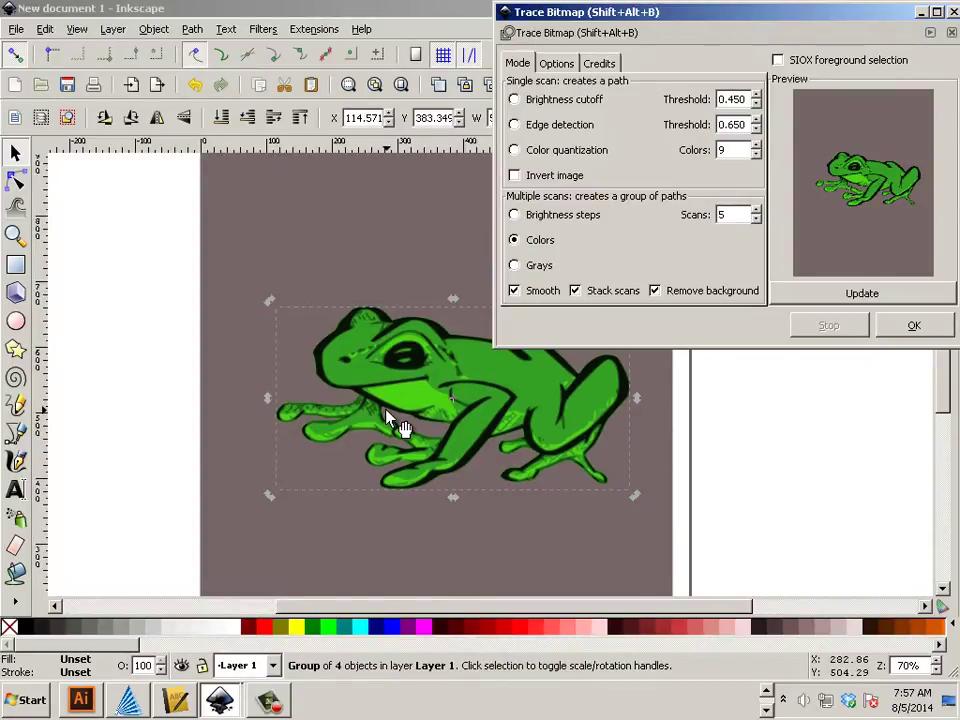
scroll(388, 413, "up", 4)
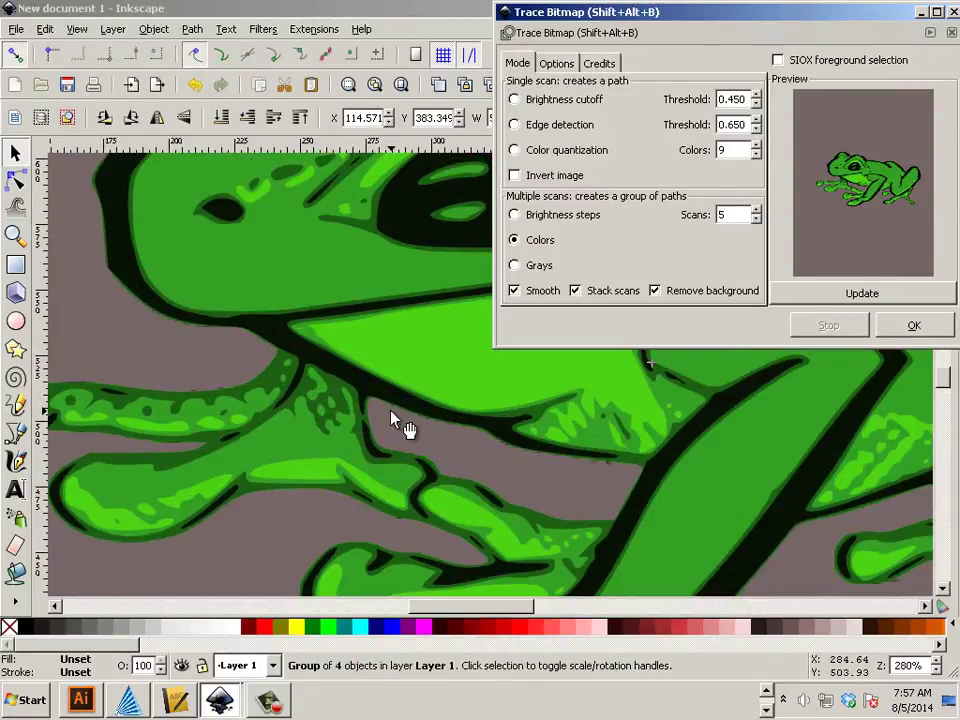
scroll(393, 424, "down", 1)
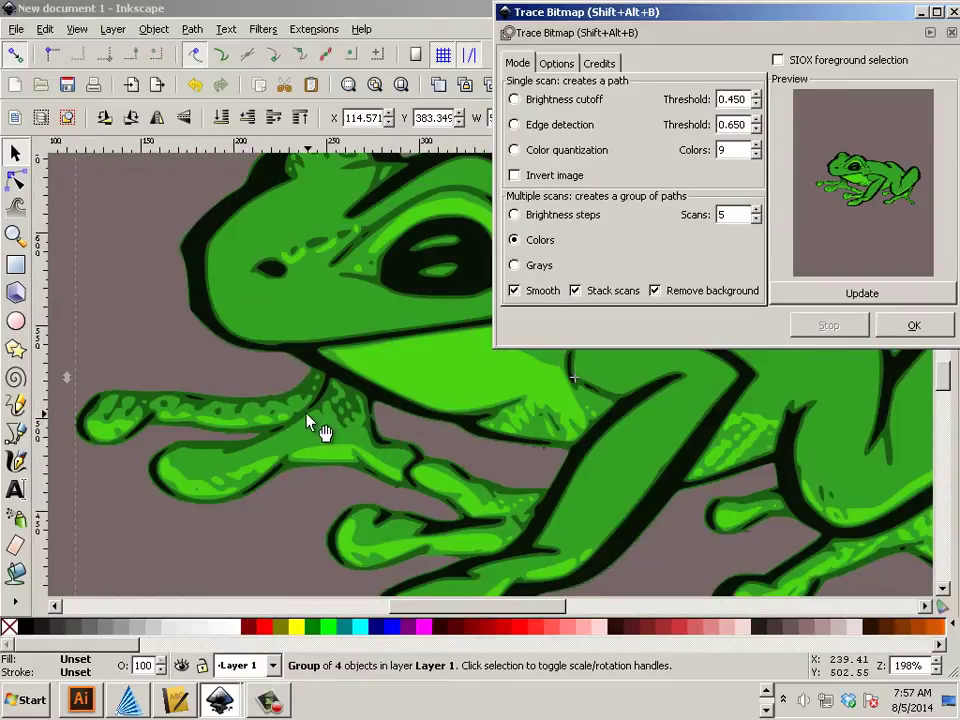
scroll(335, 420, "down", 1)
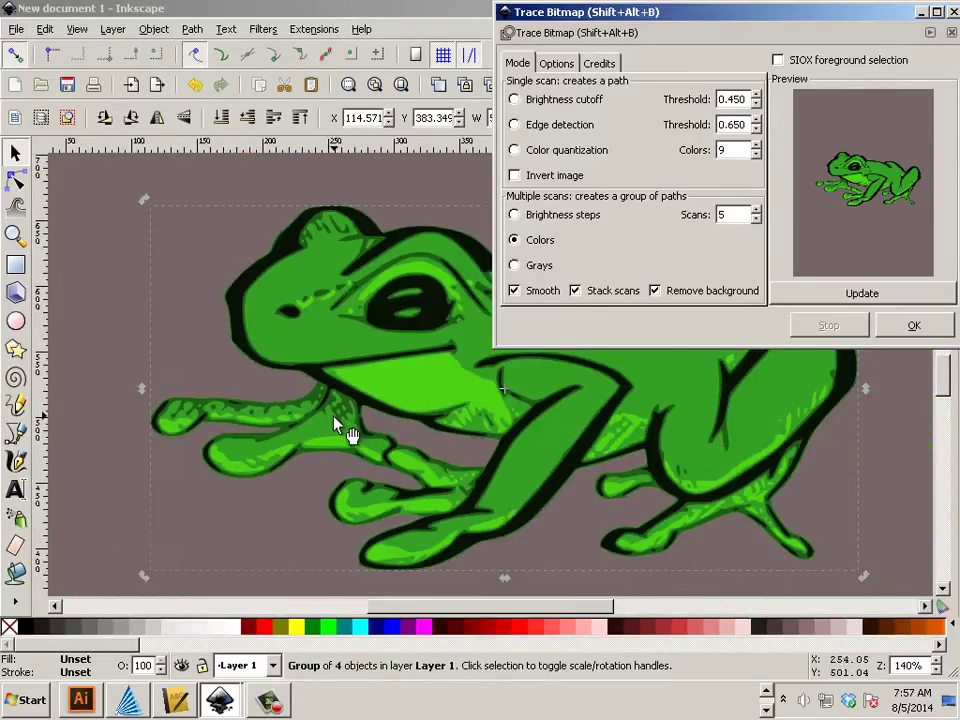
scroll(325, 342, "up", 1)
scroll(332, 340, "up", 1)
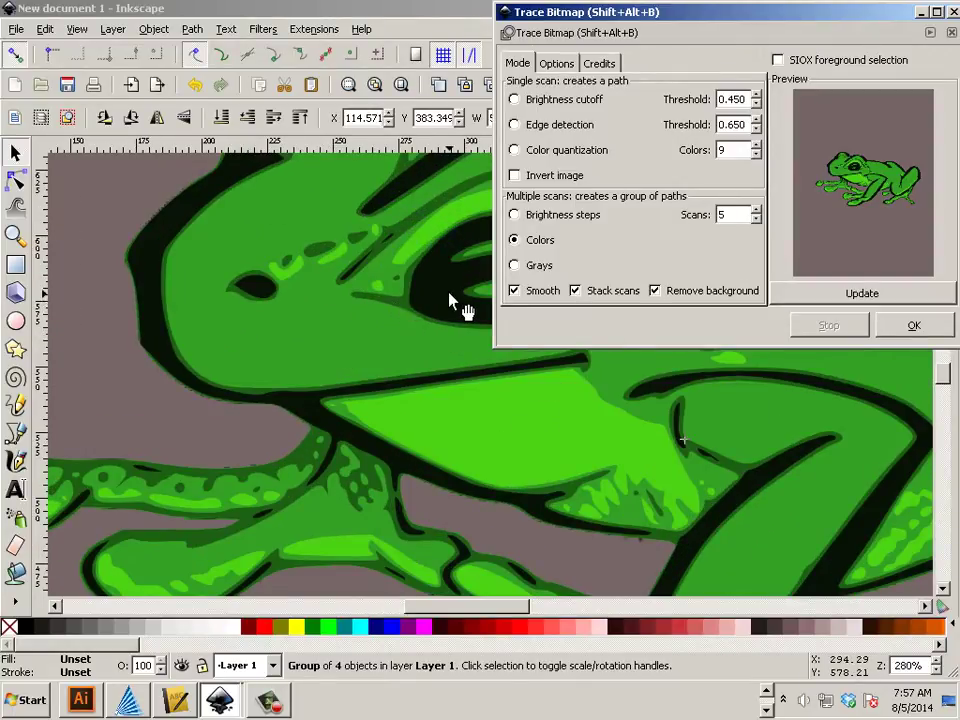
scroll(445, 305, "down", 1)
scroll(436, 395, "down", 1)
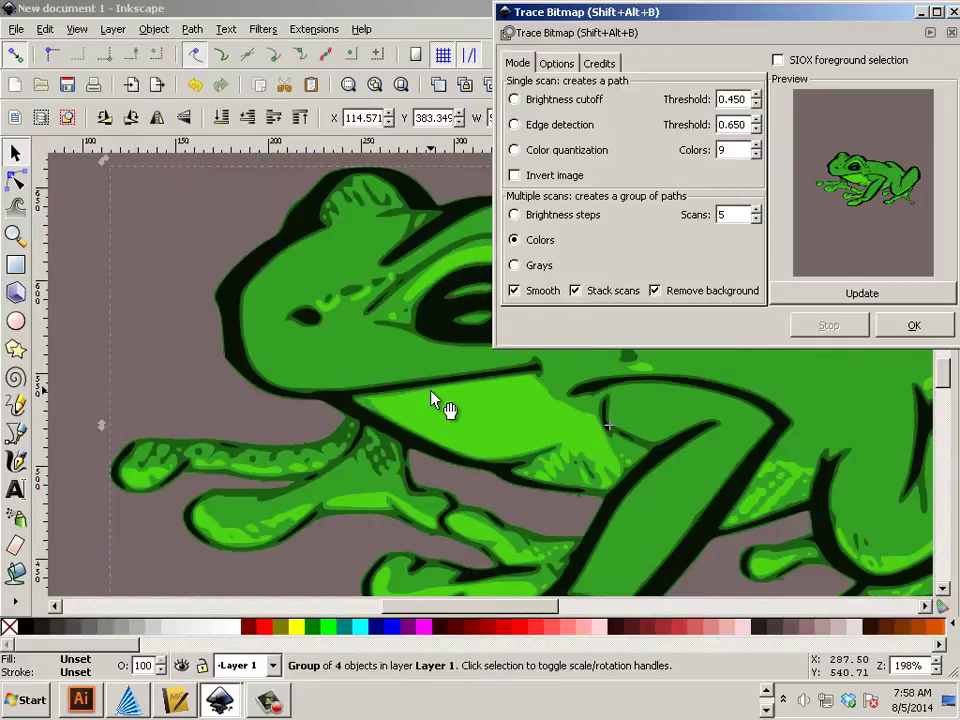
scroll(433, 395, "down", 2)
scroll(433, 396, "down", 1)
scroll(433, 397, "up", 1)
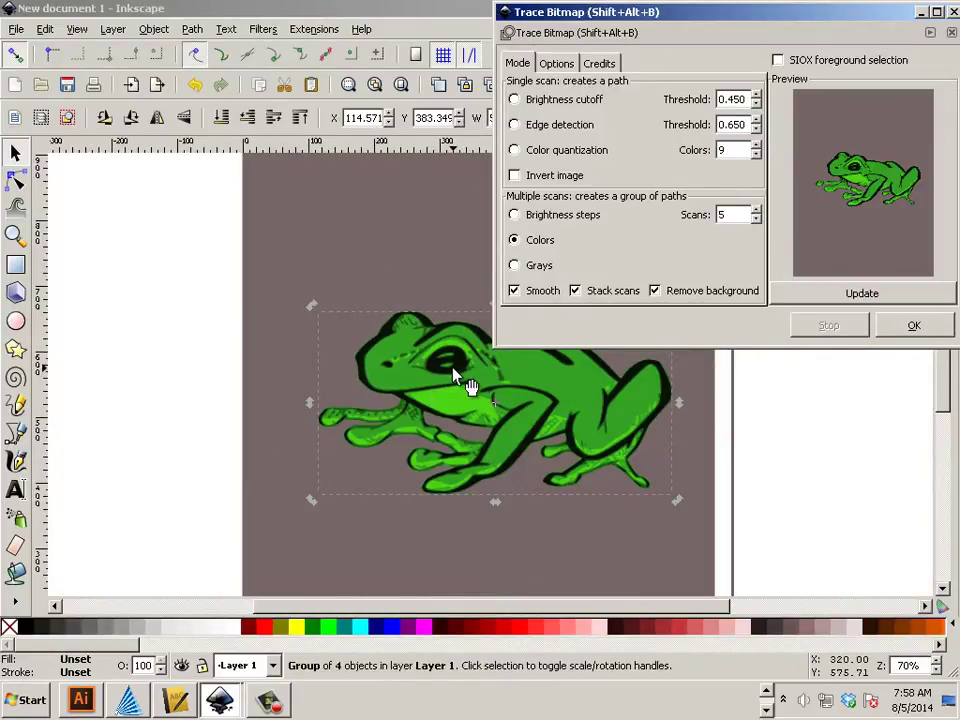
scroll(416, 396, "down", 2)
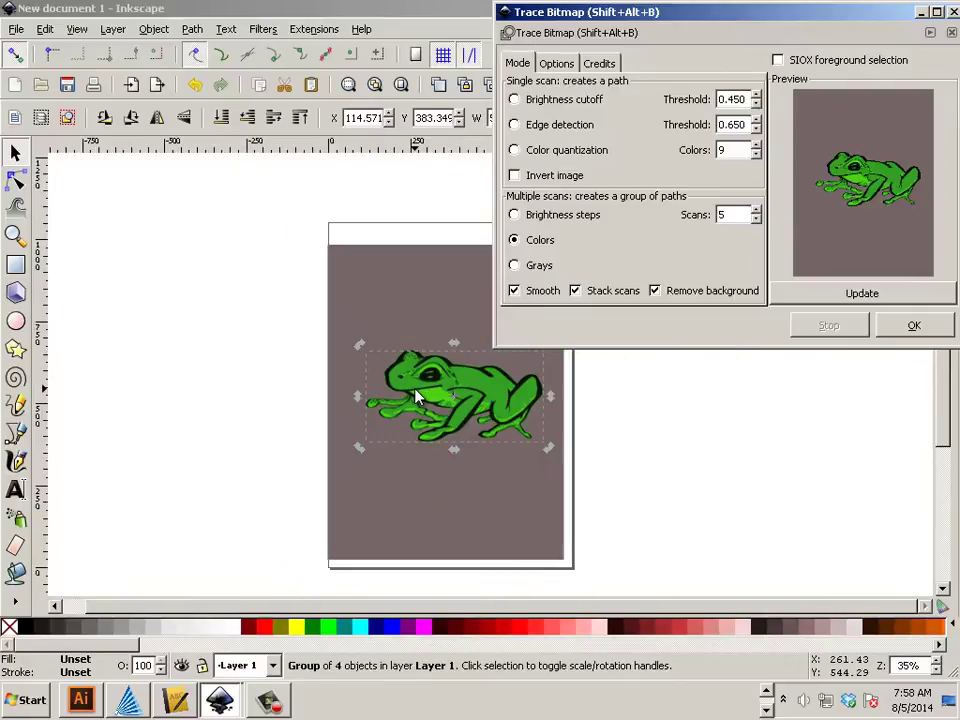
left_click(898, 330)
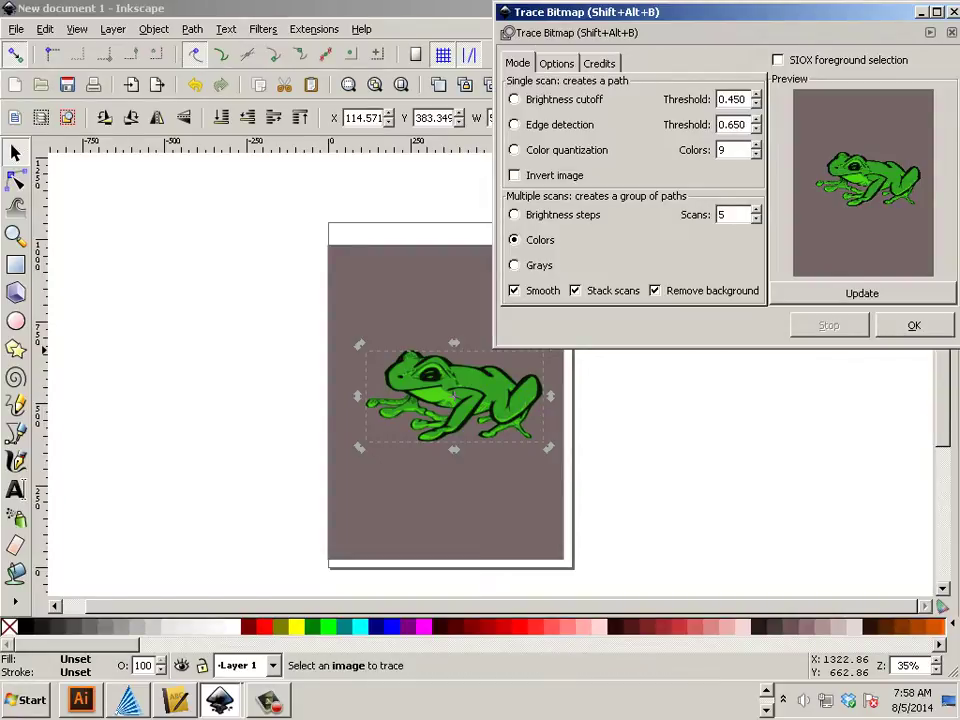
- Close Trace Bitmap and separate the traced frog group left of the bitmap, shifting the bitmap right
left_click(951, 12)
left_click(589, 386)
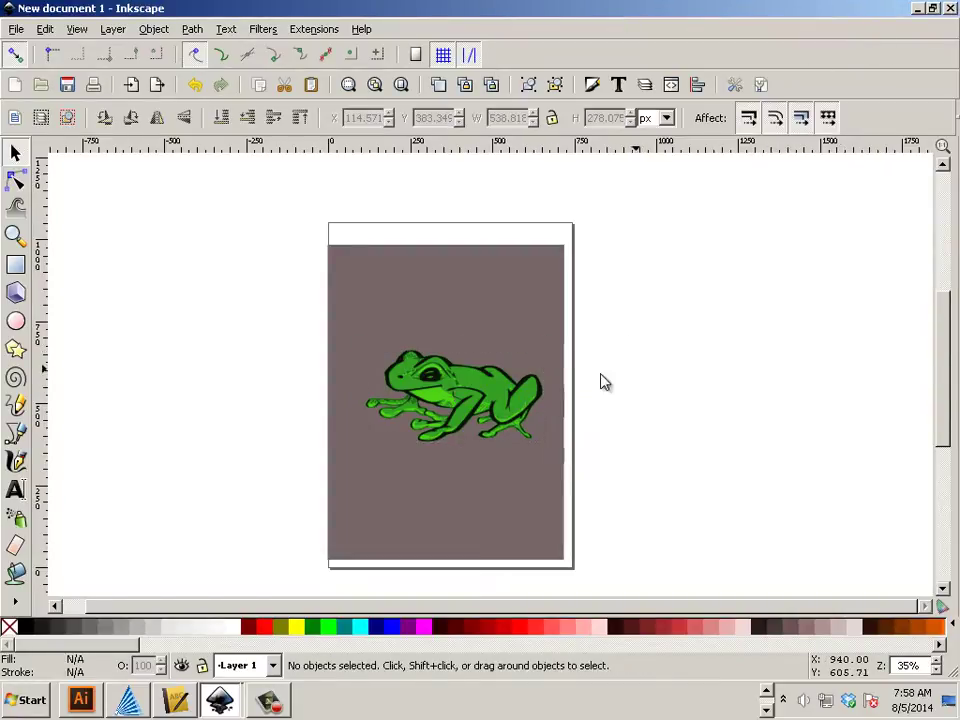
scroll(487, 396, "up", 3, "ctrl")
left_click(487, 396)
mouse_move(487, 396)
left_mouse_down()
mouse_move(585, 372)
mouse_move(547, 382)
mouse_move(437, 306)
mouse_move(814, 311)
mouse_move(797, 356)
mouse_move(411, 379)
mouse_move(182, 369)
mouse_move(262, 358)
left_mouse_up()
scroll(760, 355, "down", 2, "ctrl")
left_click(488, 418)
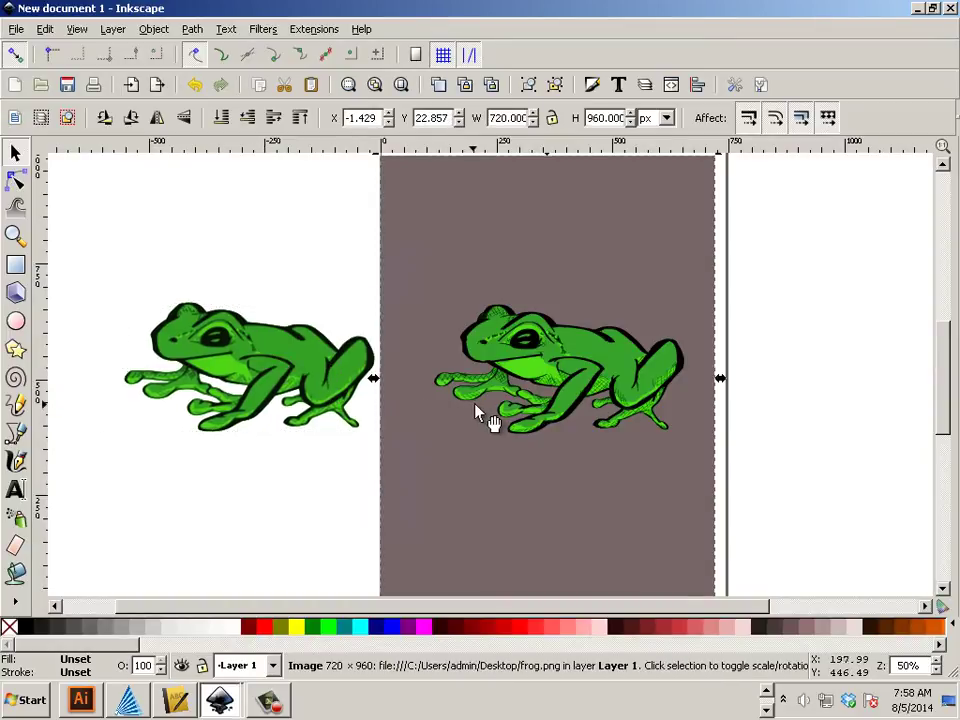
left_click_drag(506, 395, 598, 390)
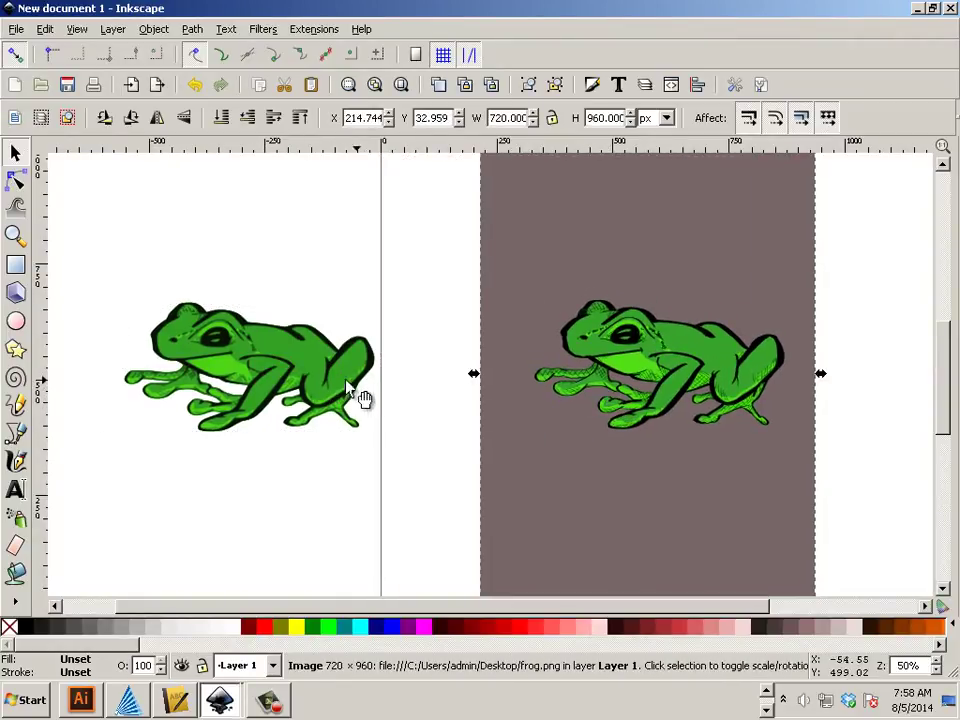
left_click(285, 342)
left_click_drag(285, 342, 372, 345)
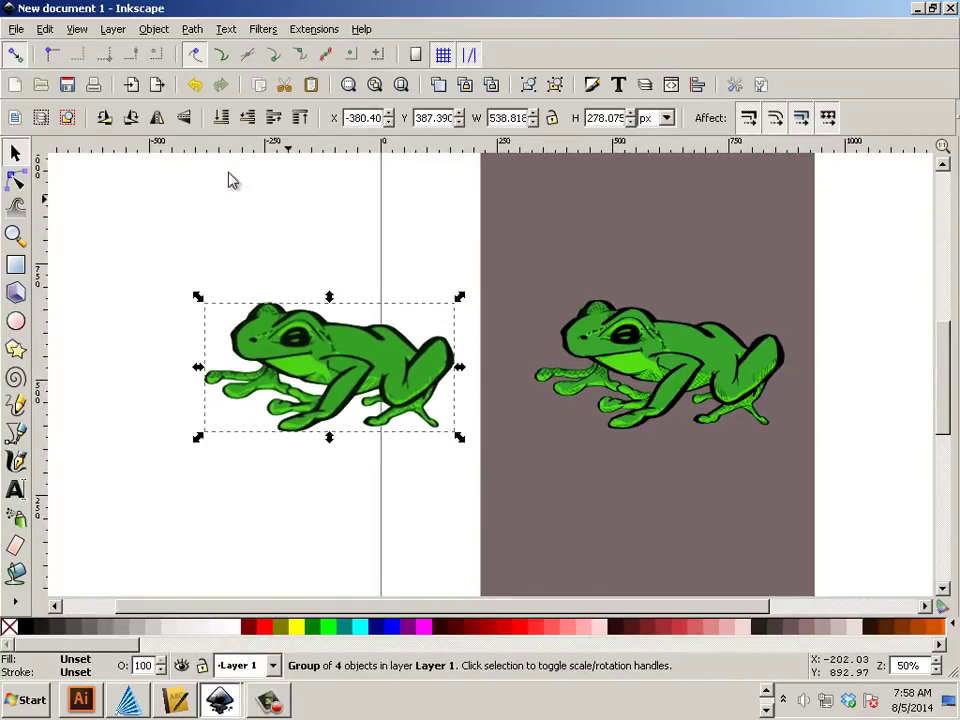
- Reopen and close the Trace Bitmap settings, then select the original frog bitmap
left_click(153, 29)
mouse_move(191, 37)
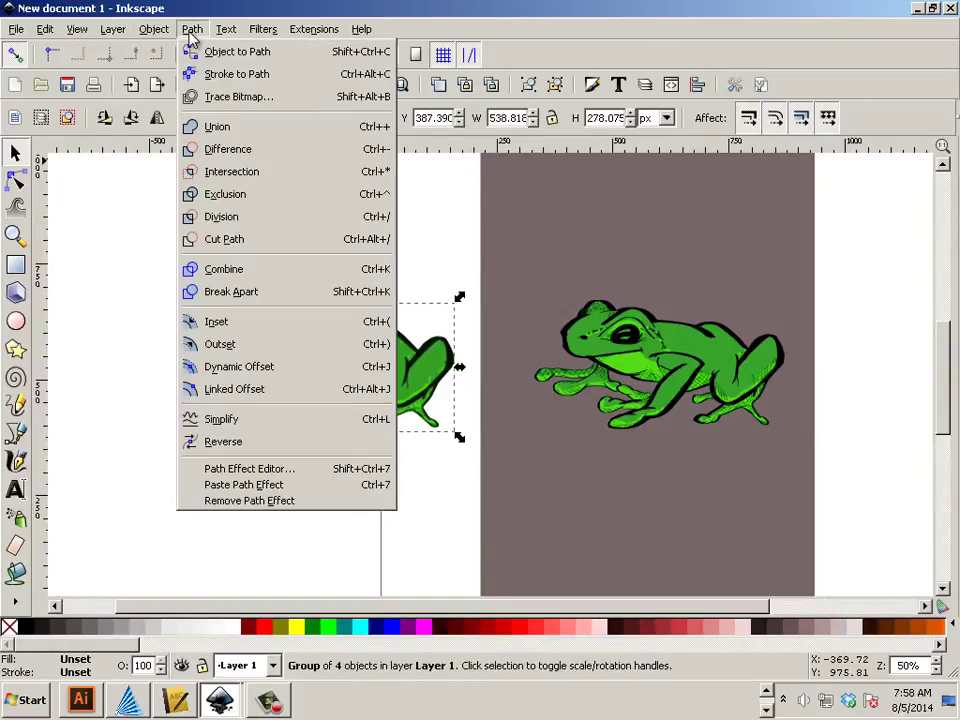
left_click(235, 96)
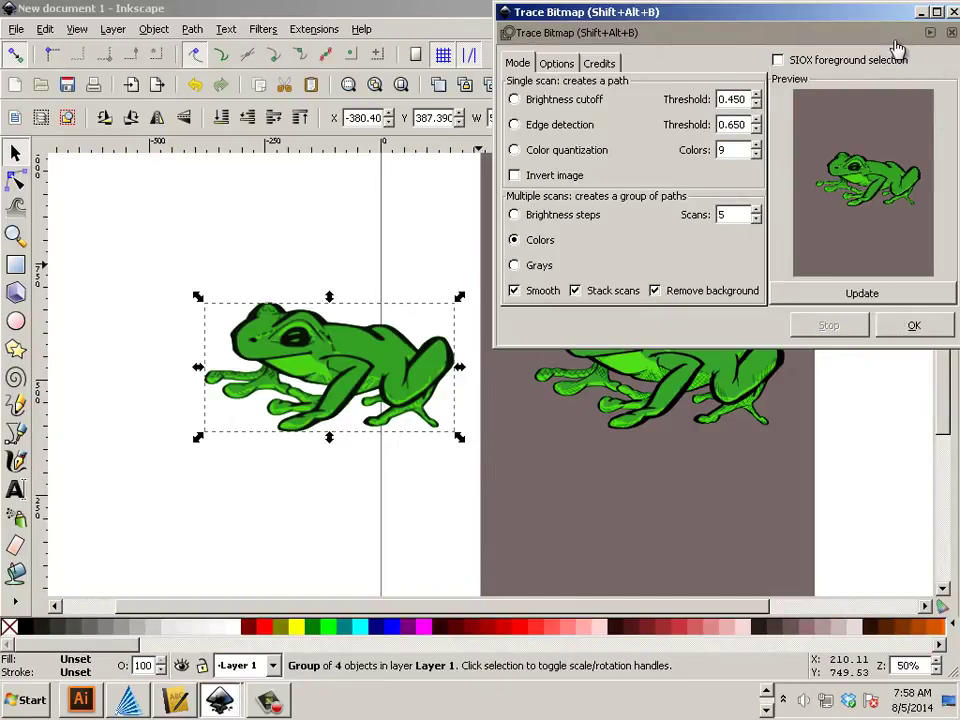
left_click(953, 13)
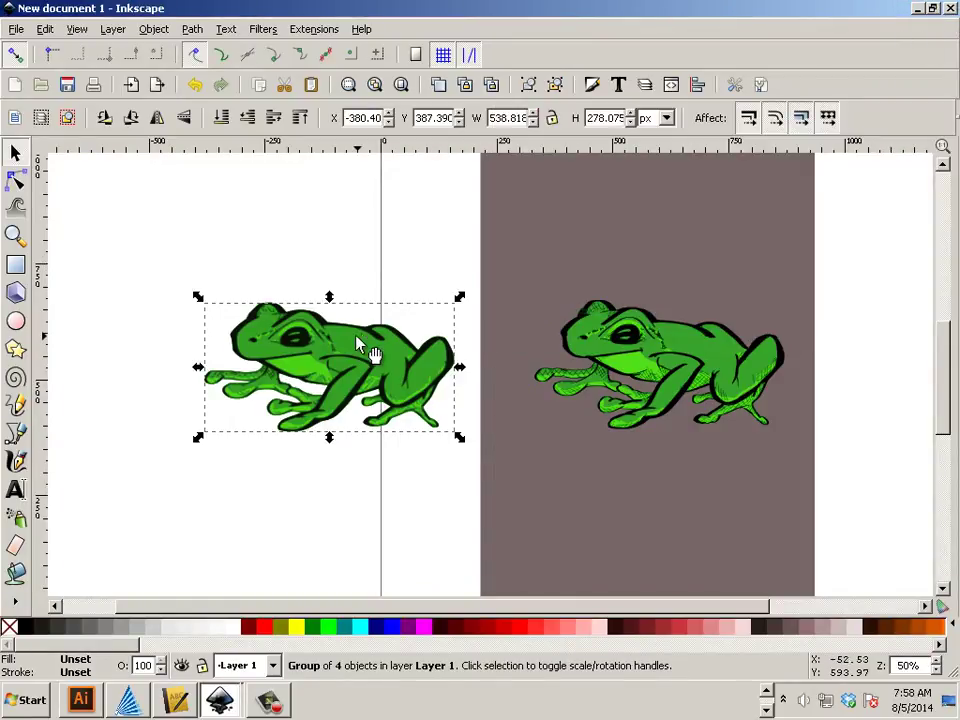
scroll(360, 342, "up", 2)
scroll(358, 341, "down", 1)
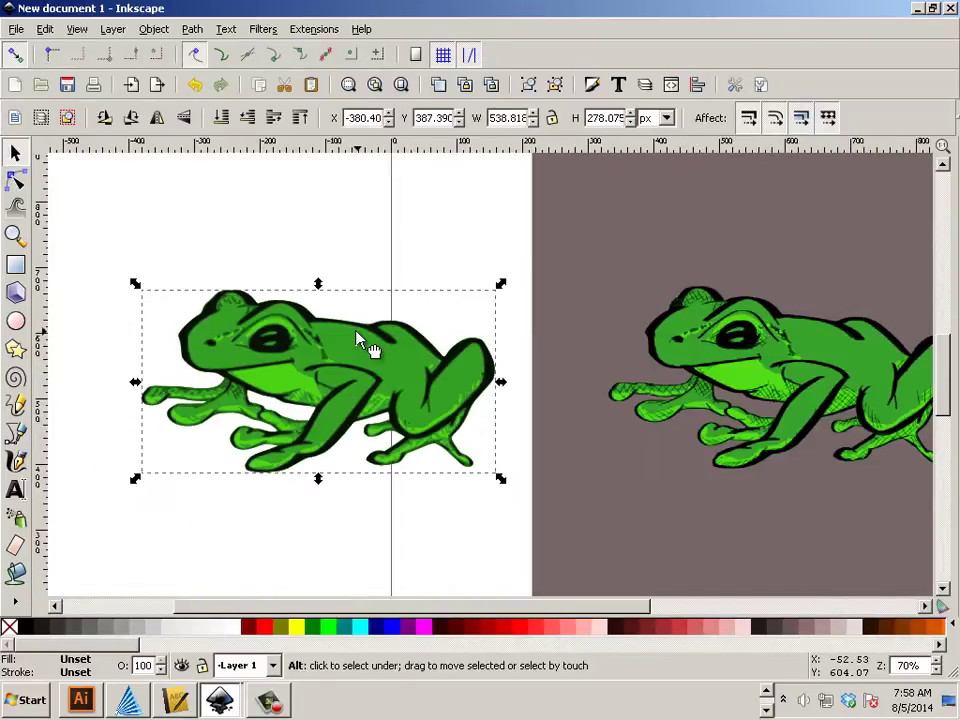
left_click(662, 373)
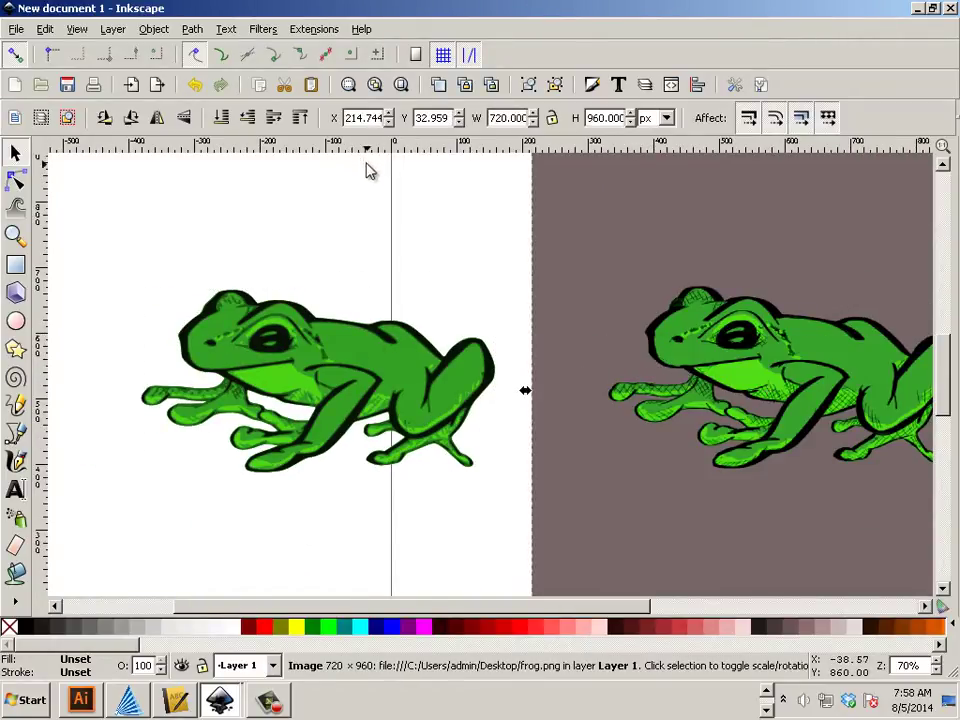
- Try a 2-scan colour trace, remove it, and switch Trace Bitmap to Brightness cutoff
left_click(167, 30)
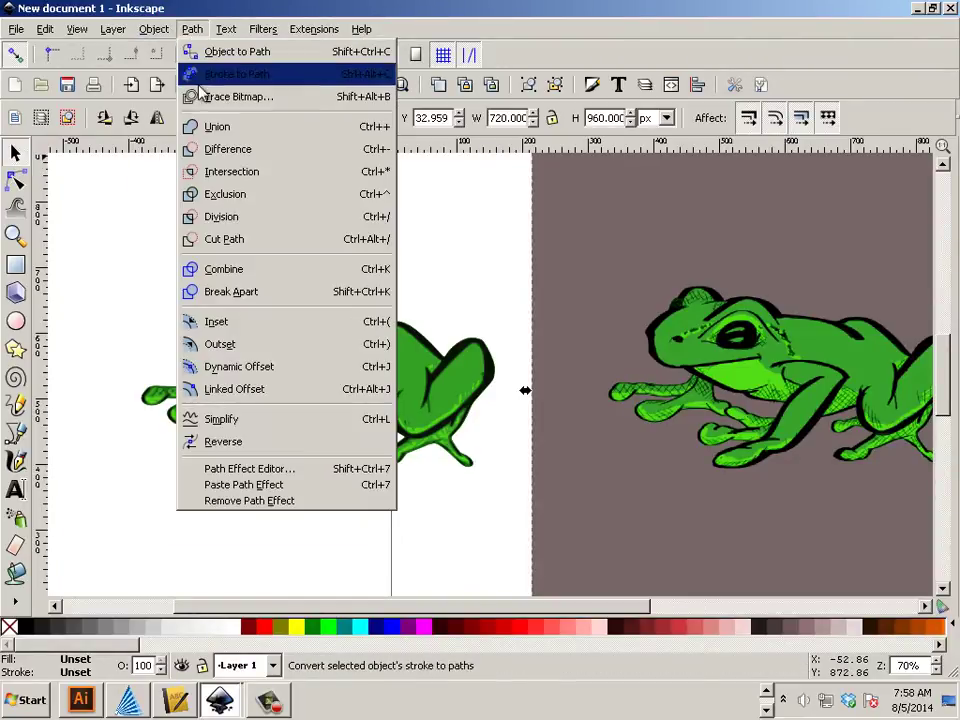
left_click(203, 100)
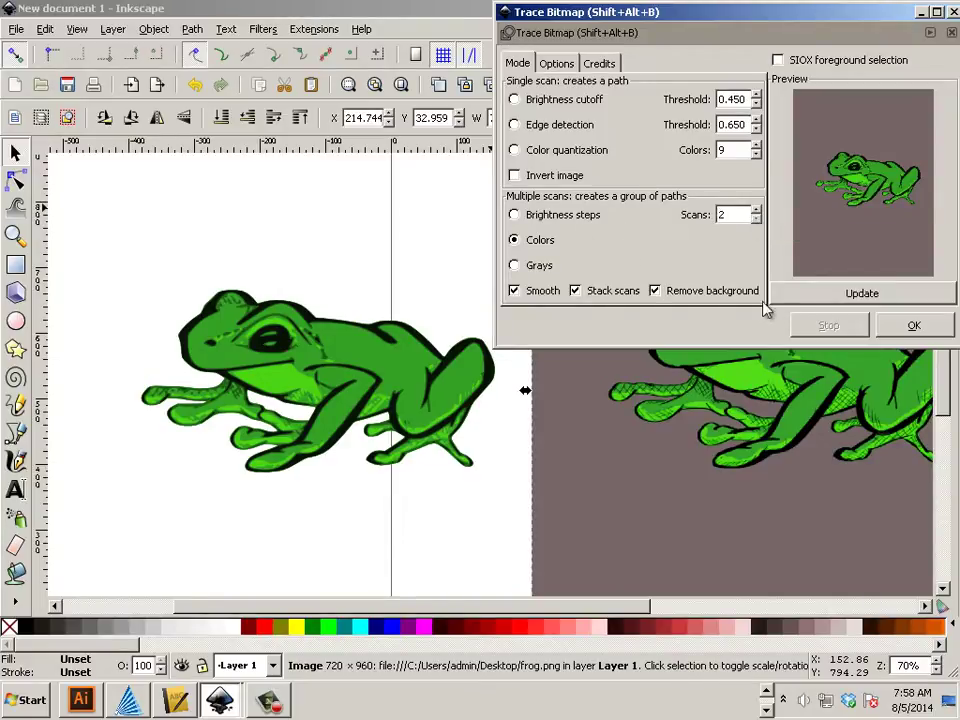
left_click(891, 329)
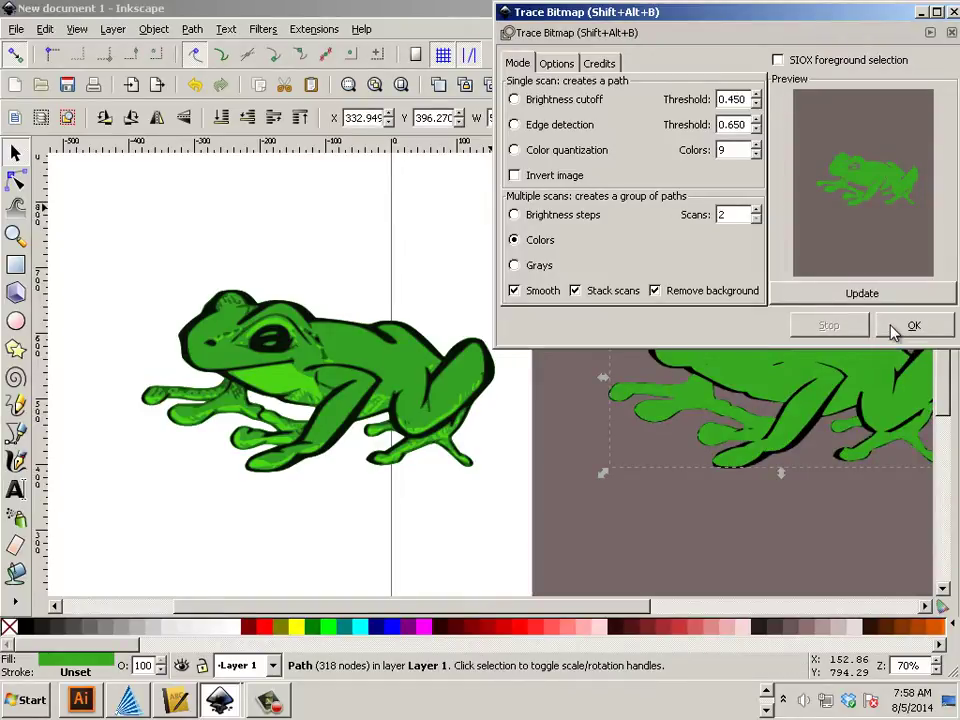
key("Delete")
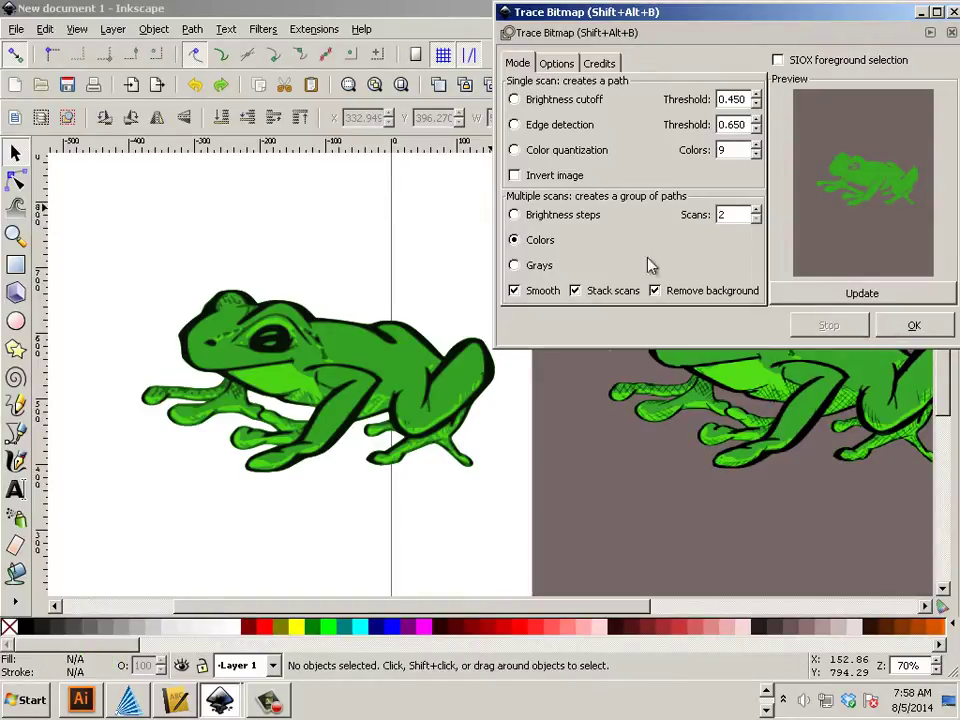
left_click(513, 100)
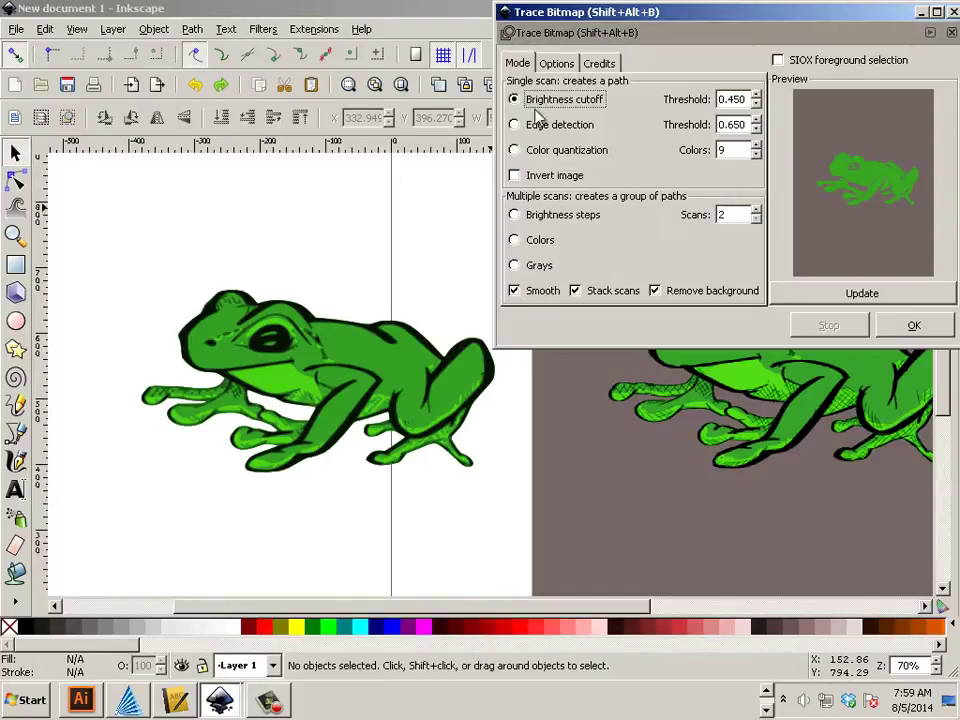
left_click(899, 334)
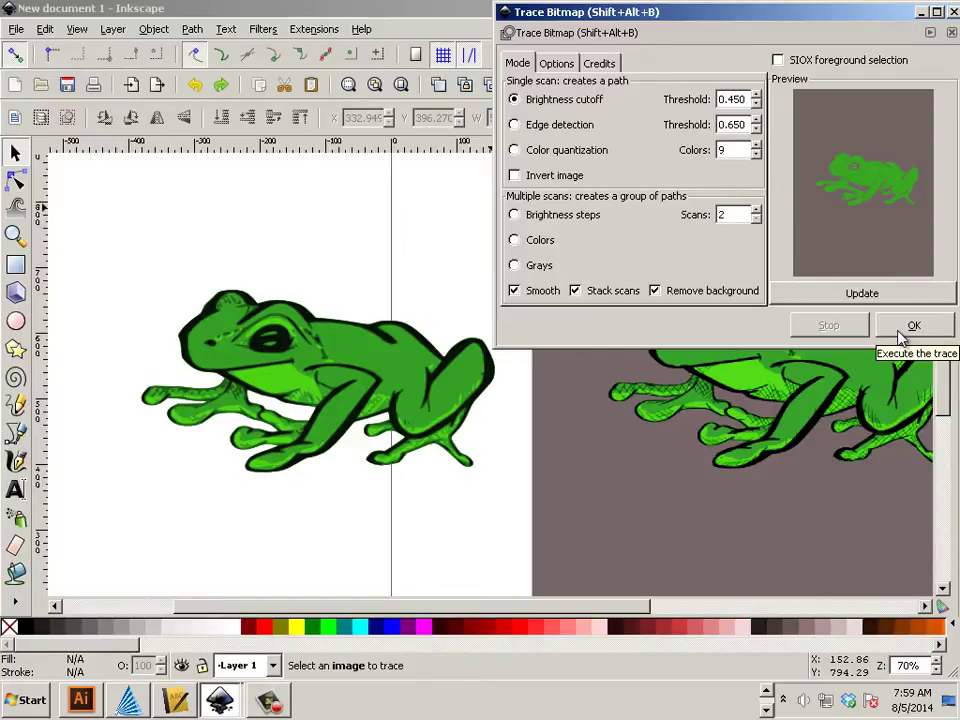
- Test Brightness cutoff traces at thresholds 0.430, 0.420 and 0.130, discarding each result
left_click_drag(810, 396, 729, 407)
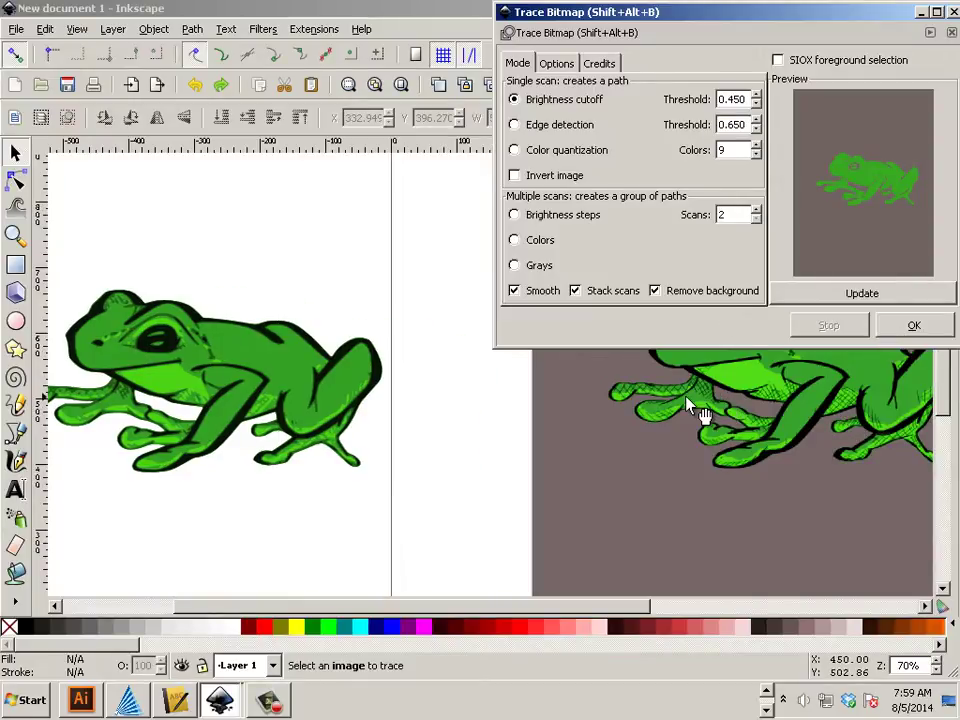
left_click(910, 328)
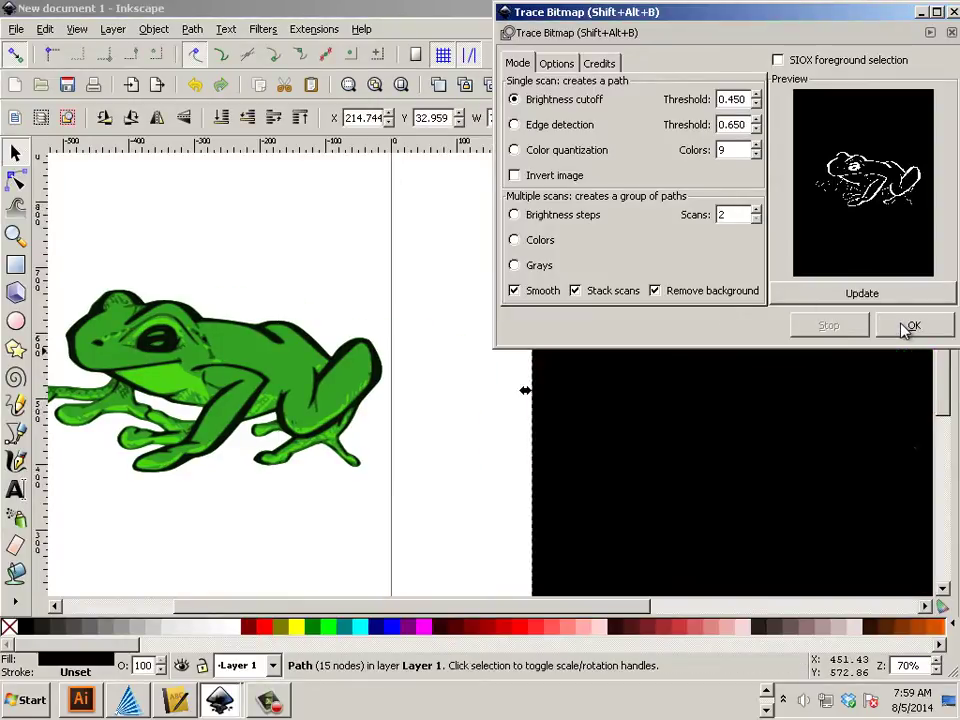
key("ctrl+z")
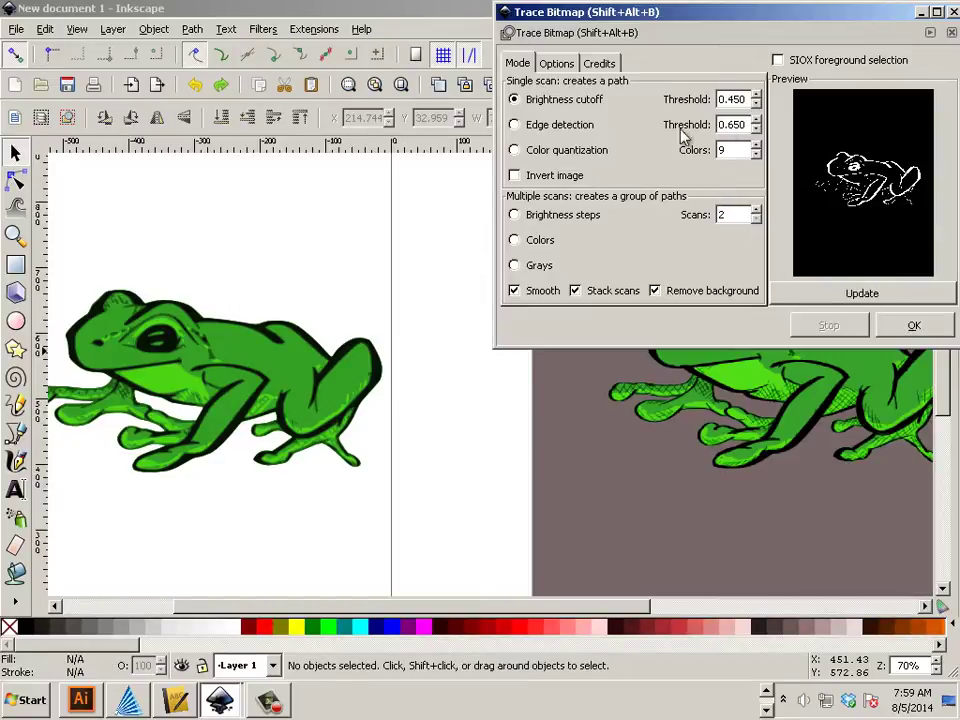
left_click(757, 105)
left_click(757, 105)
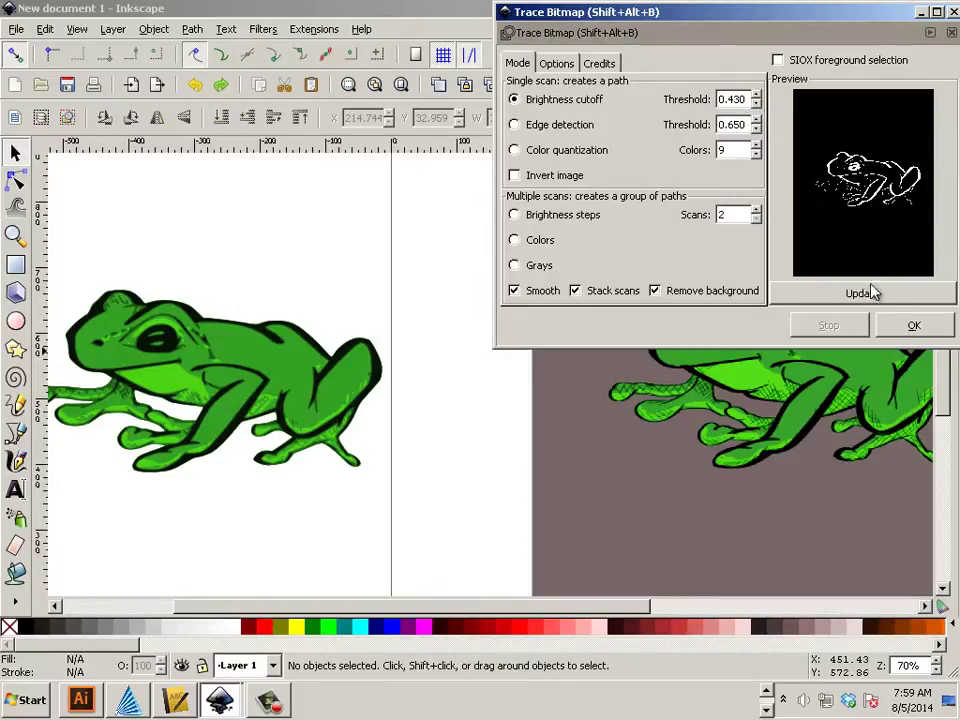
left_click(911, 326)
left_click(761, 439)
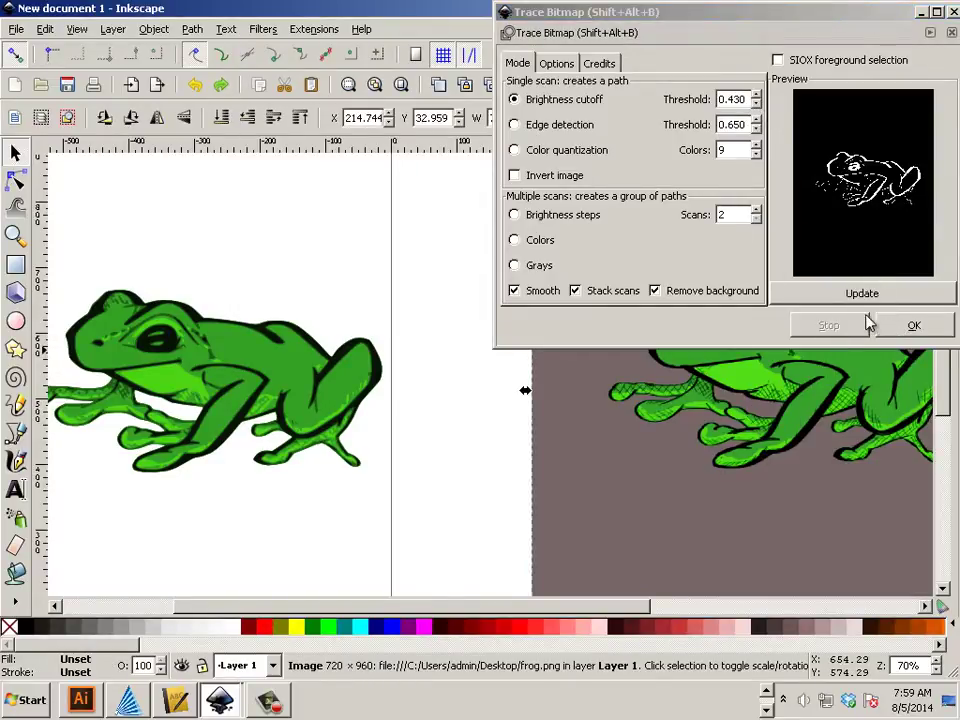
left_click(905, 326)
key("ctrl+z")
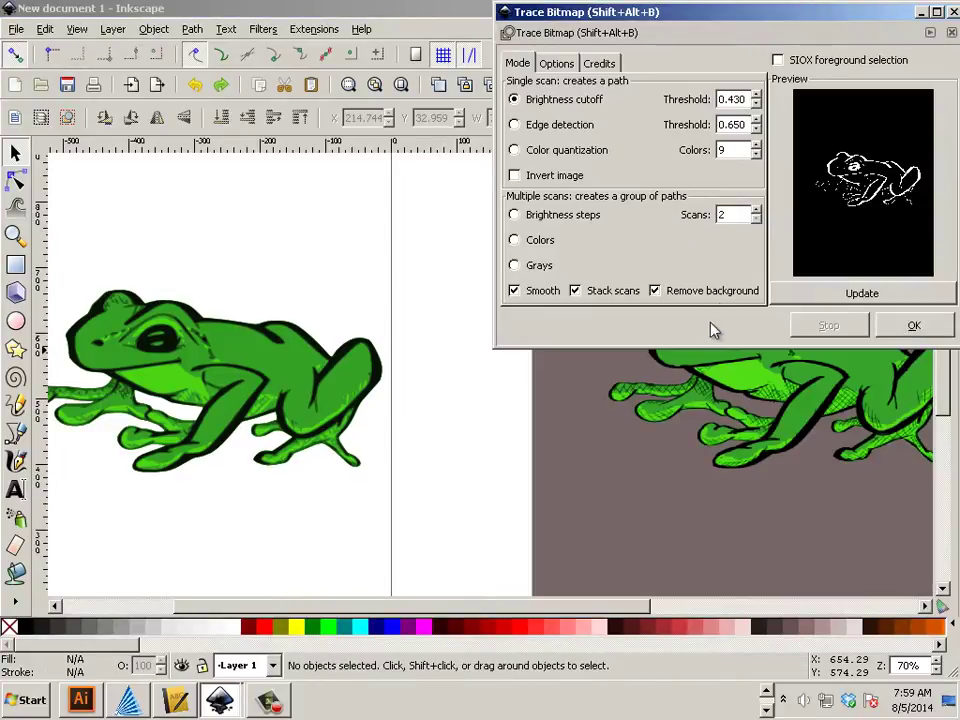
left_click(757, 104)
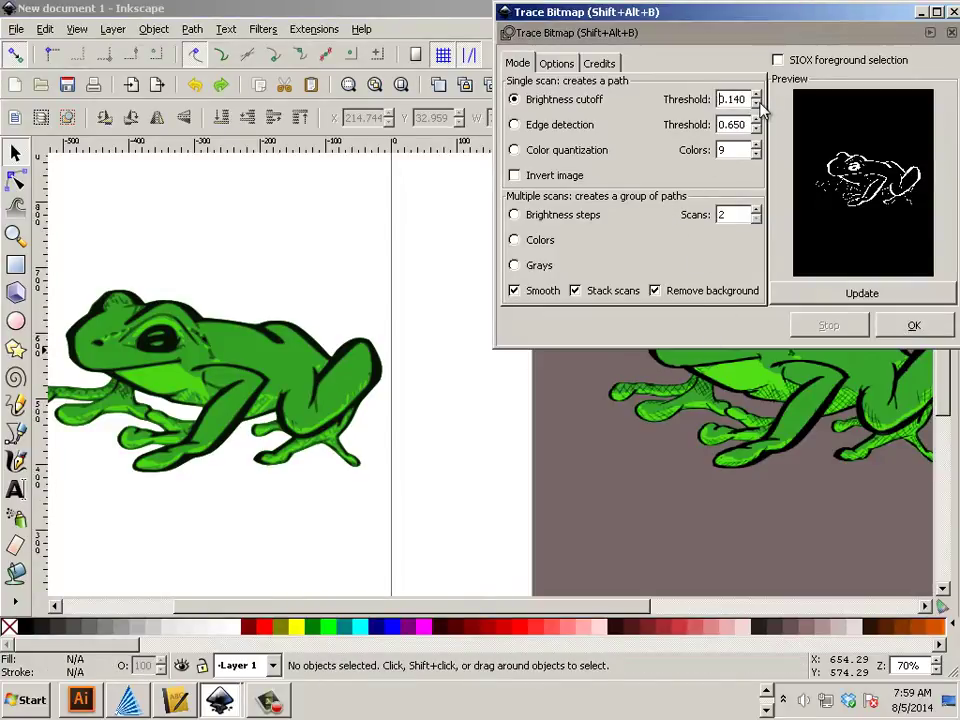
left_click(757, 104)
left_click(580, 420)
left_click(911, 326)
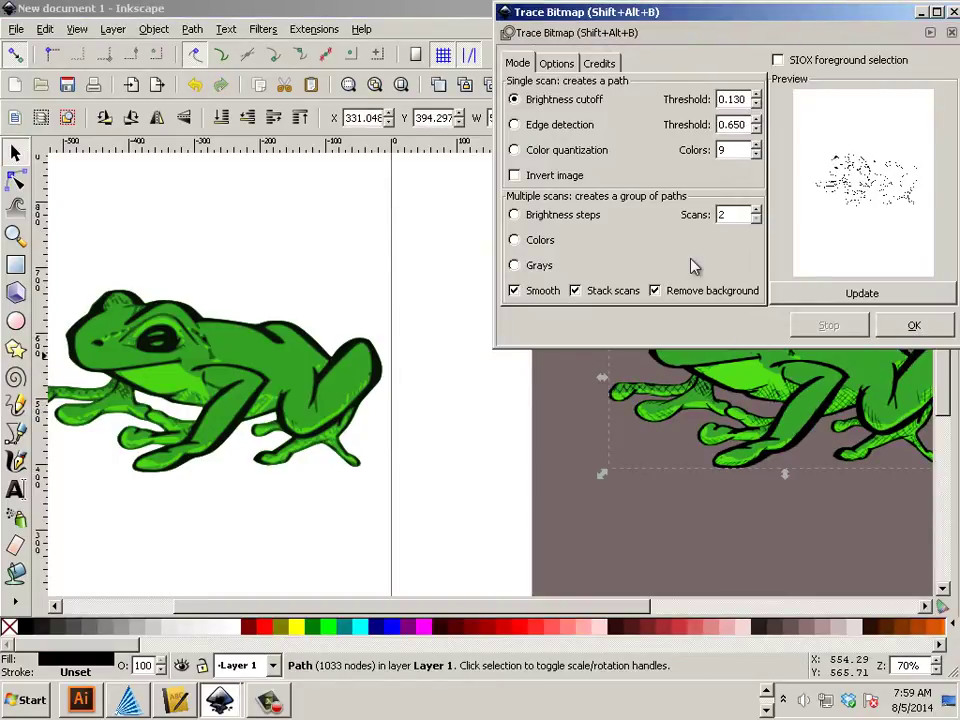
key("Escape")
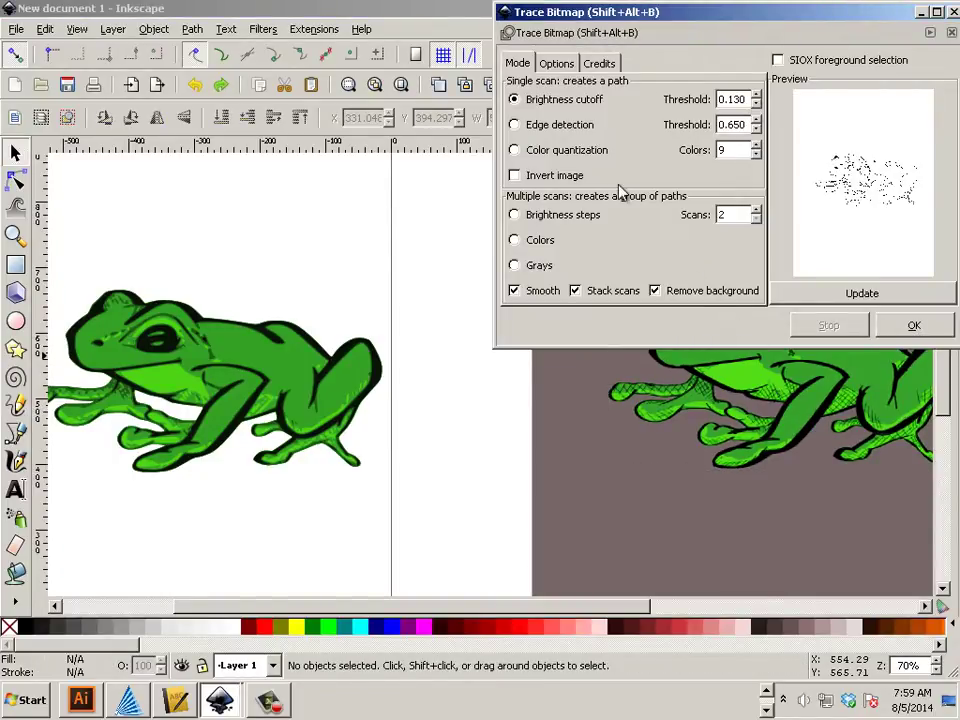
- Trace the bitmap with 3 Brightness steps and drag the grey result left
left_click(518, 215)
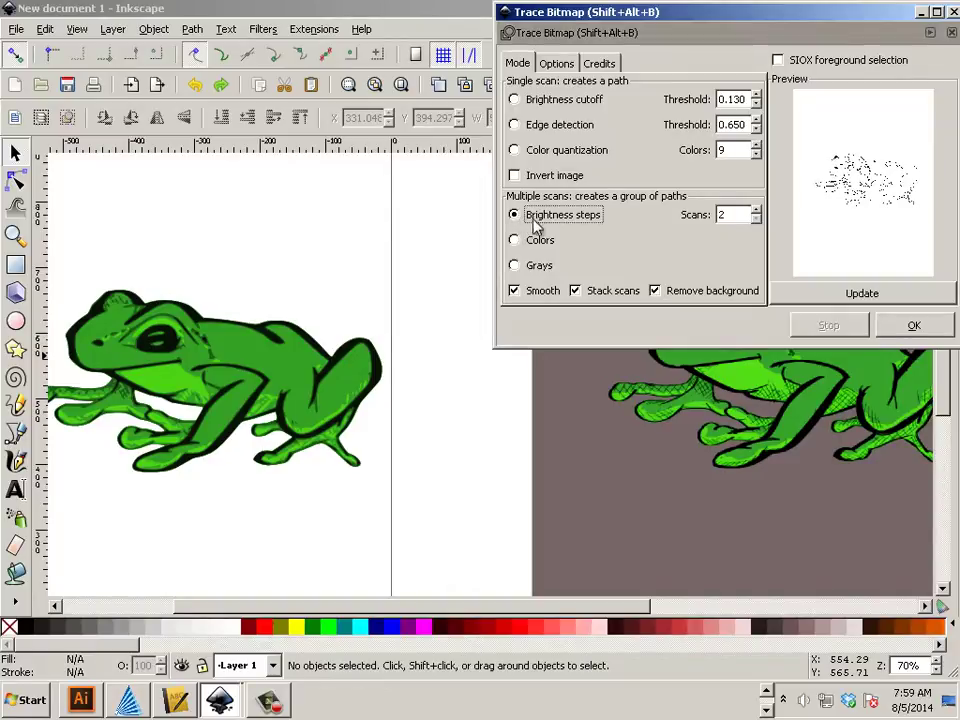
left_click(756, 210)
left_click(808, 378)
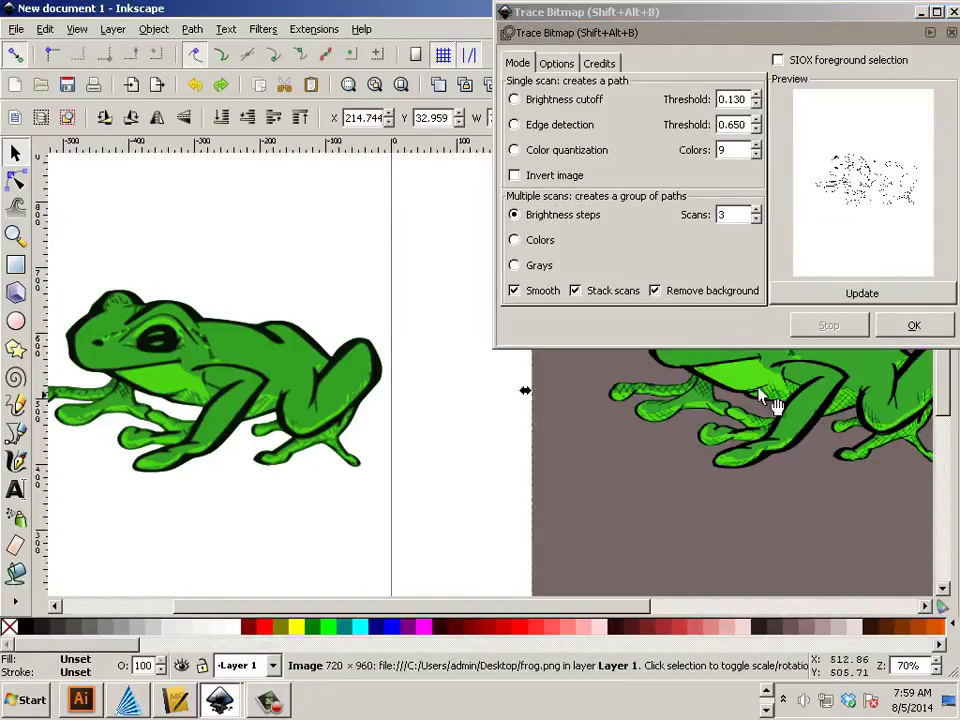
left_click(912, 326)
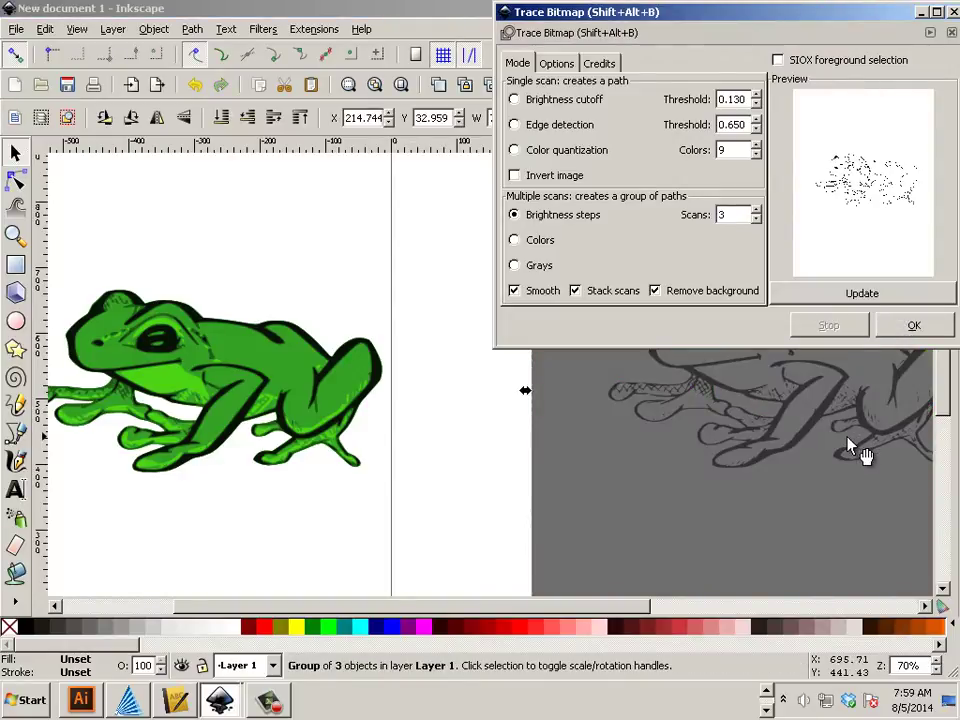
mouse_move(853, 450)
left_mouse_down()
mouse_move(656, 557)
mouse_move(649, 531)
left_mouse_up()
left_click_drag(594, 492, 640, 496)
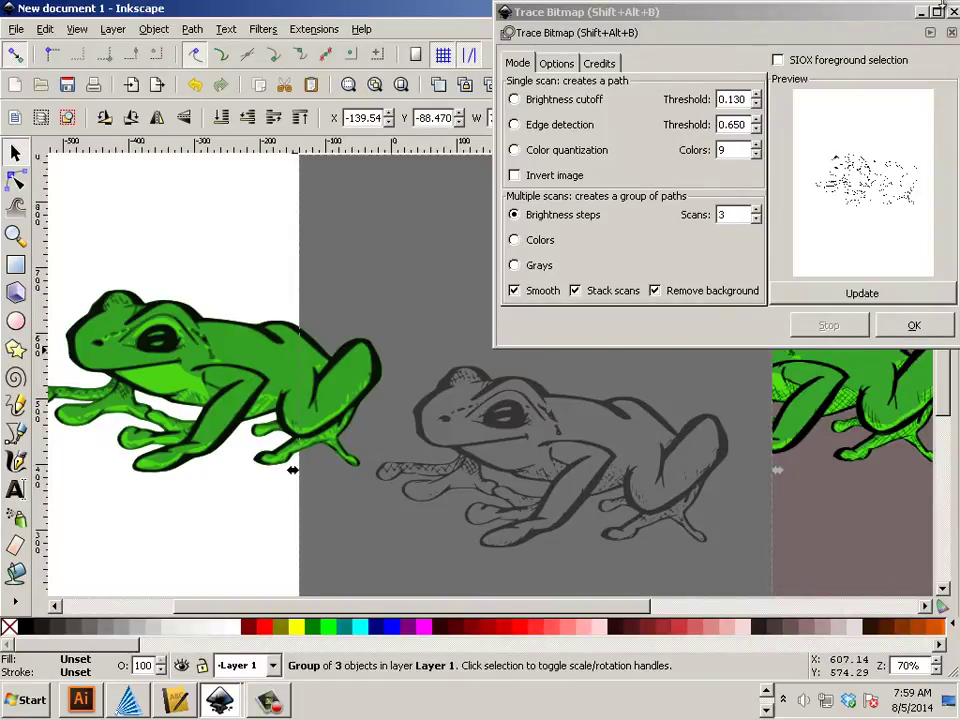
- Nudge the grey traced group right and down, then try breaking it apart
left_click(679, 321)
left_click_drag(641, 322, 690, 333)
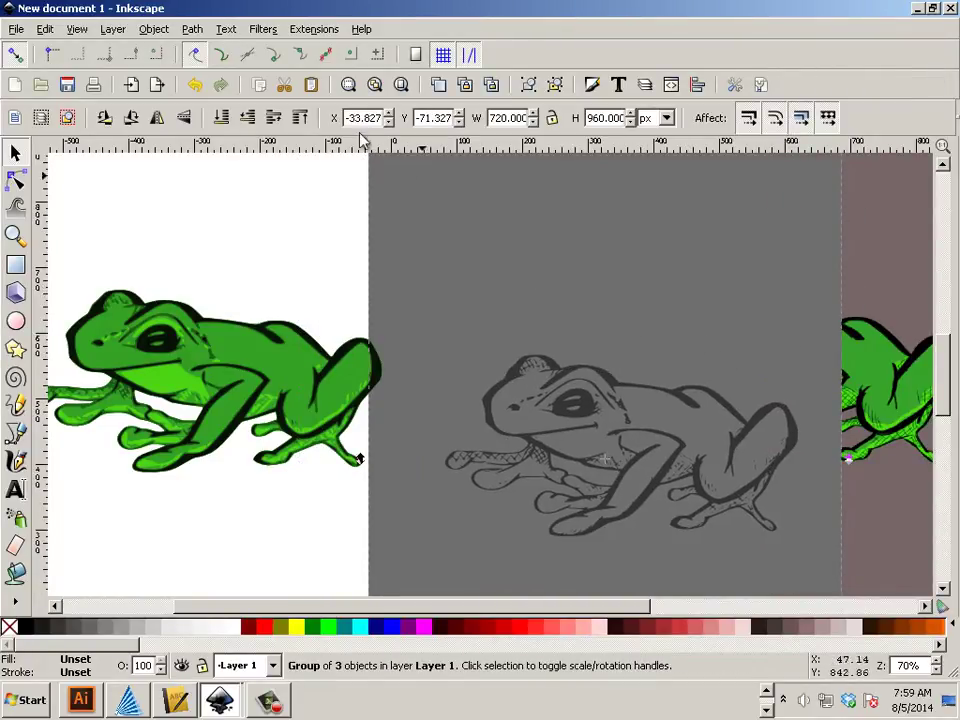
left_click(155, 30)
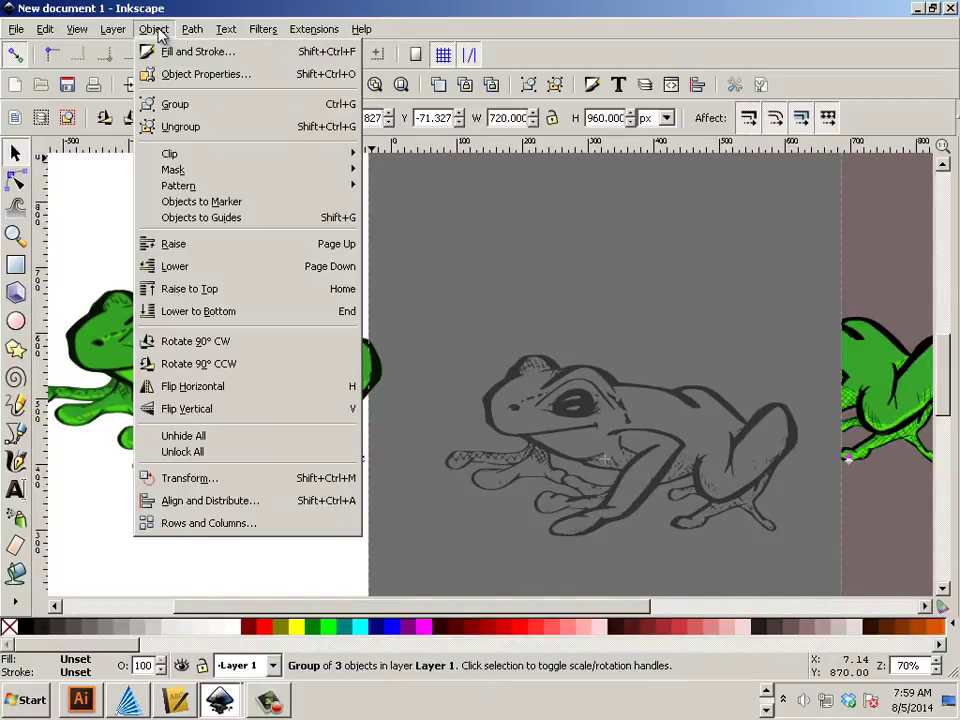
mouse_move(192, 29)
left_click(240, 294)
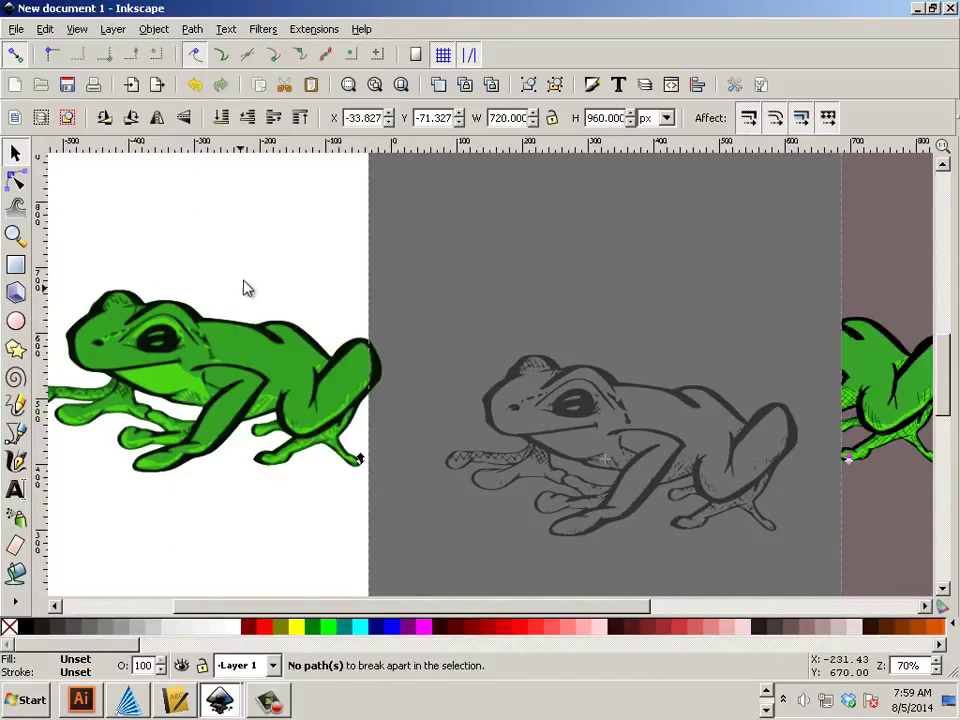
left_click(428, 308)
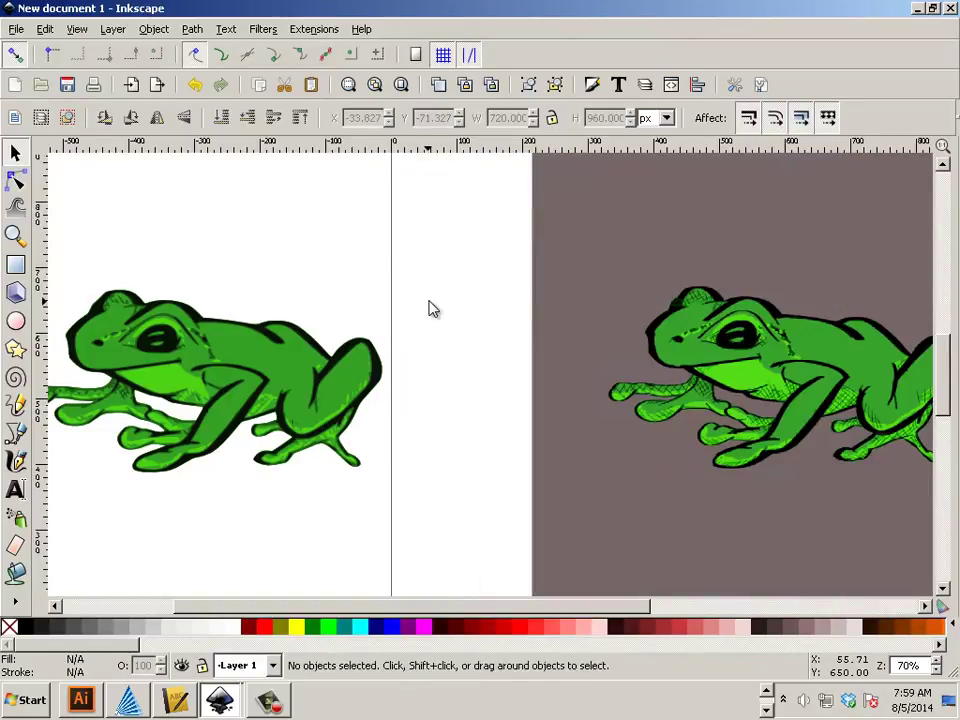
left_click(504, 328)
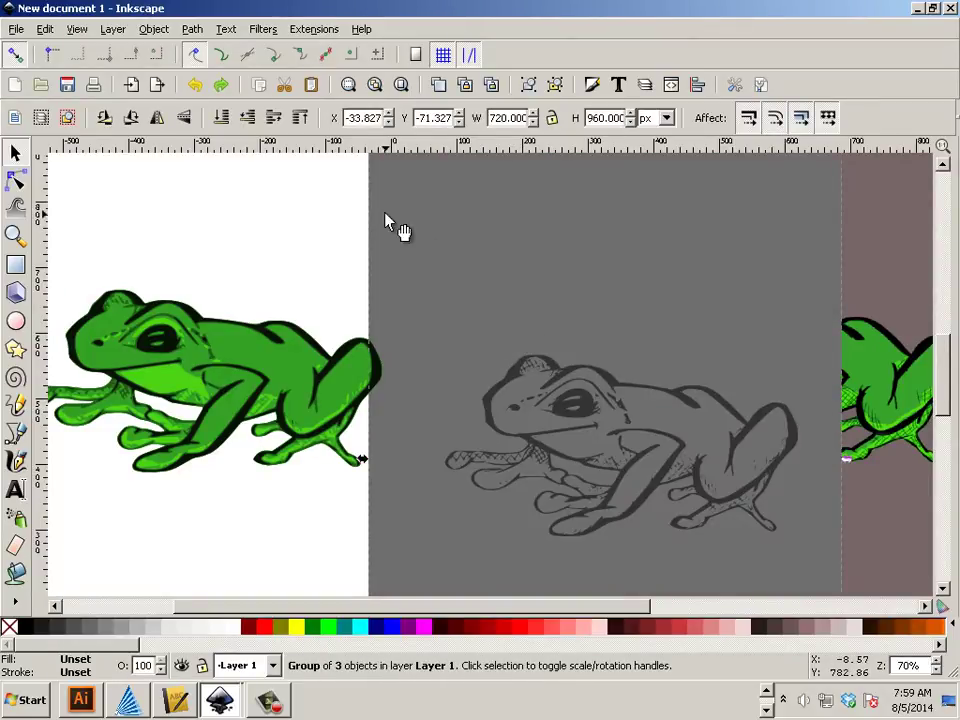
left_click(192, 29)
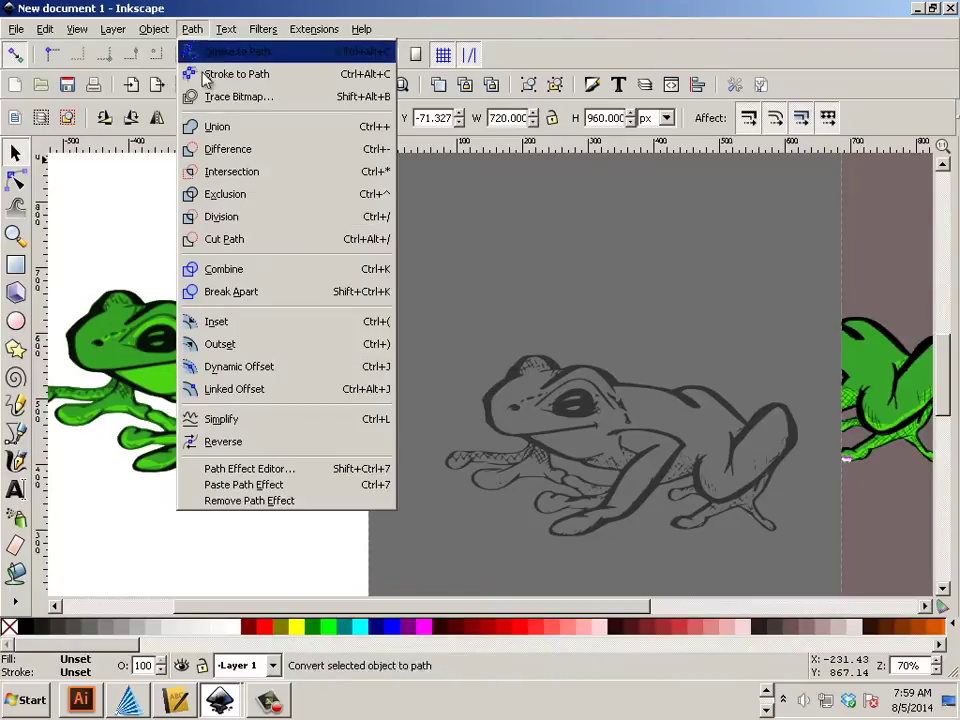
left_click(262, 294)
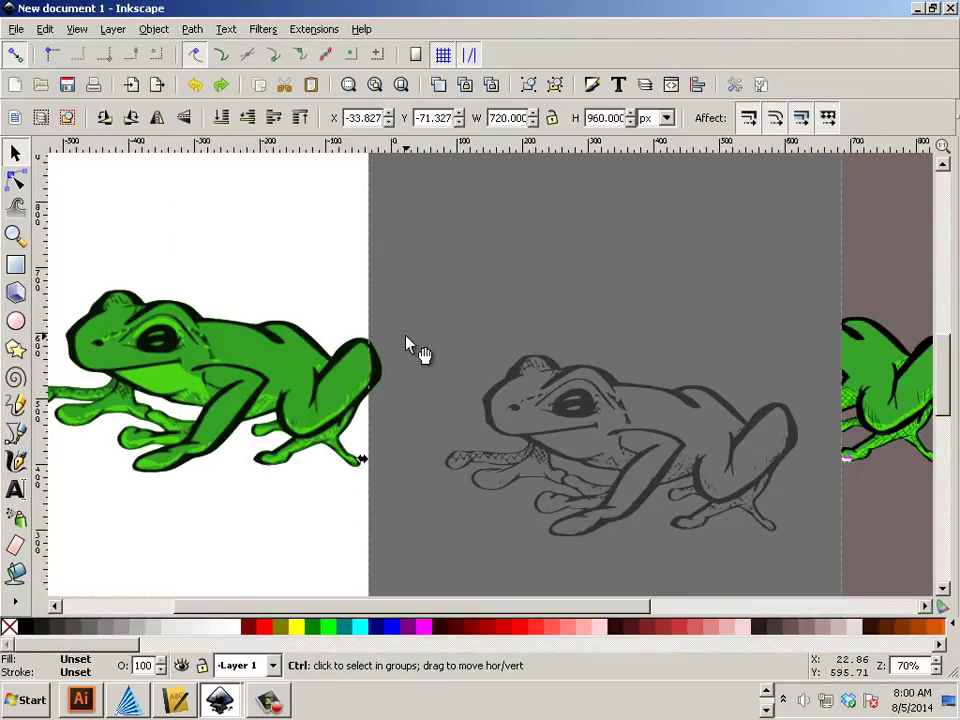
- Ungroup the traced artwork into separate paths and drag the grey backdrop and sketch frog down-left
scroll(413, 343, "down", 2)
scroll(425, 348, "down", 1)
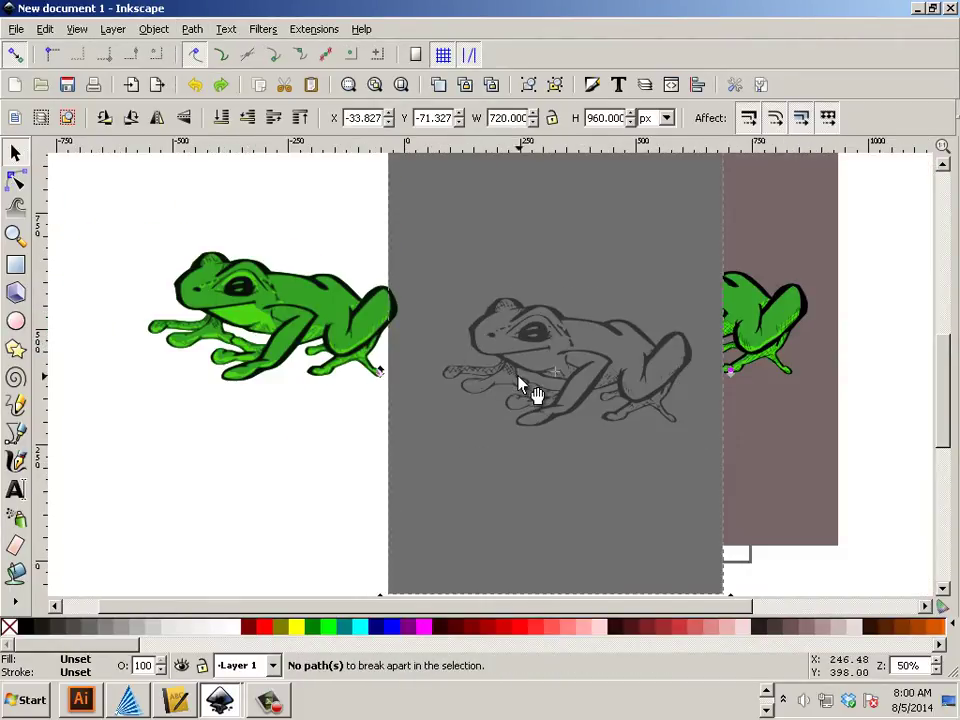
left_click(192, 29)
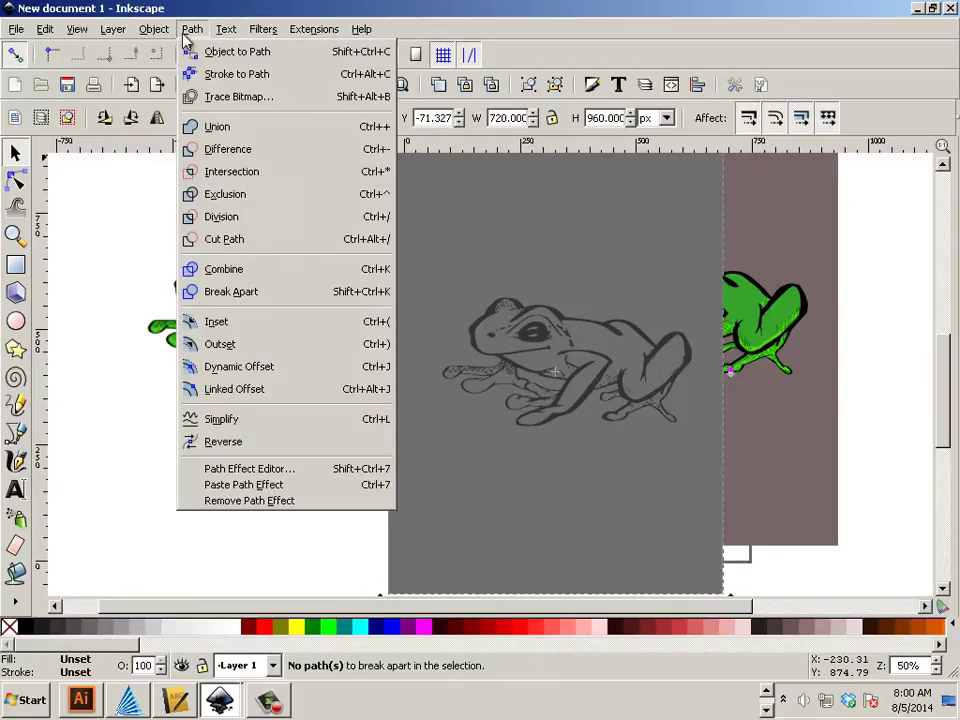
left_click(247, 297)
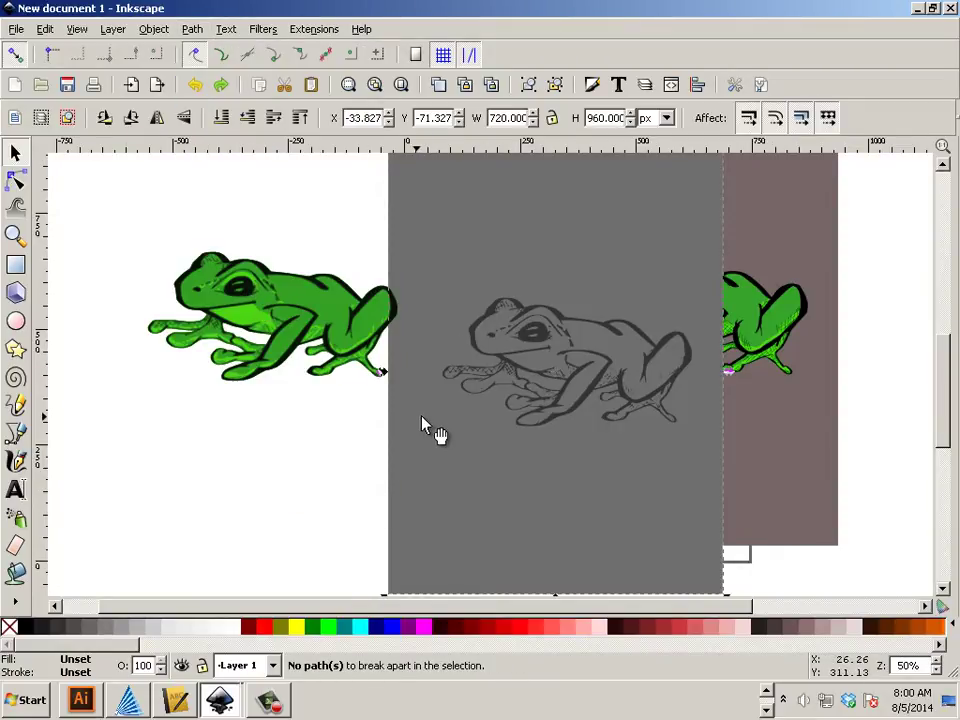
left_click_drag(439, 420, 325, 446)
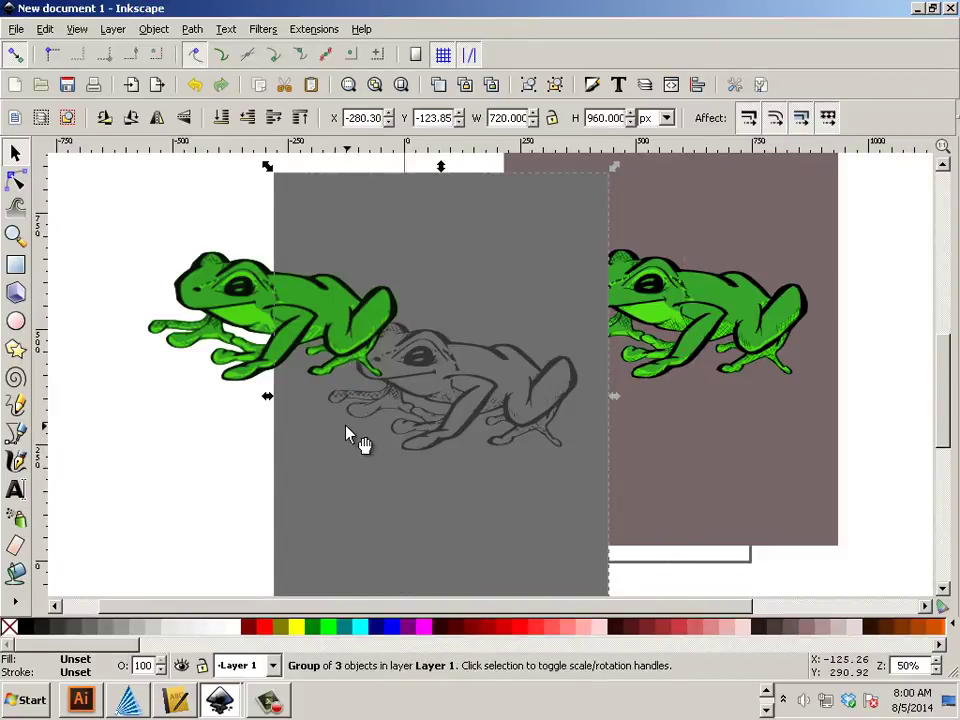
left_click(352, 437)
left_click(192, 30)
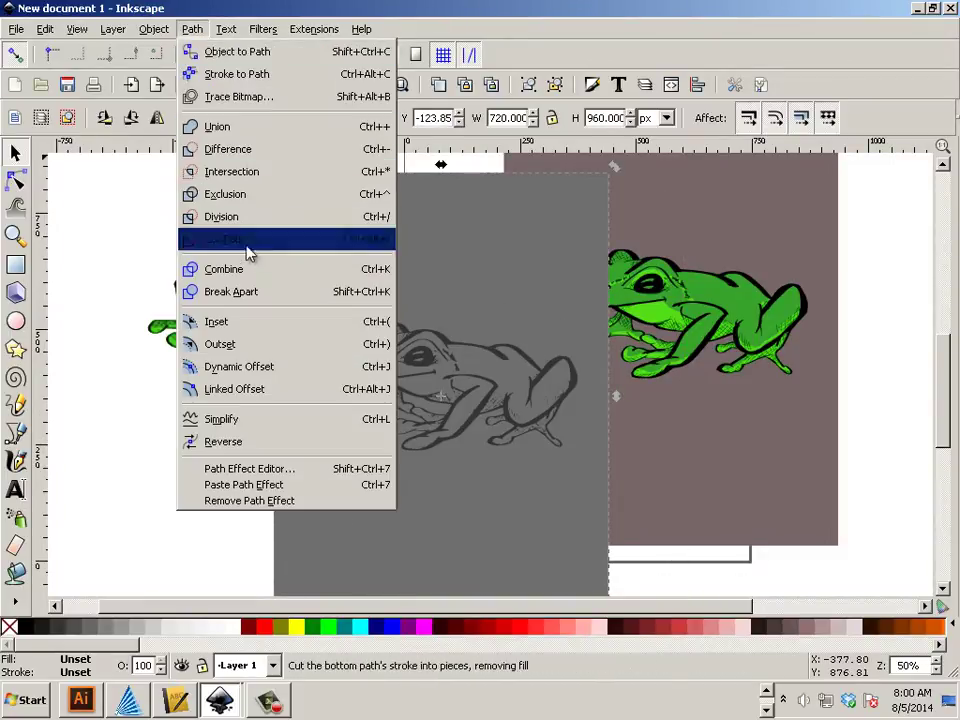
left_click(250, 292)
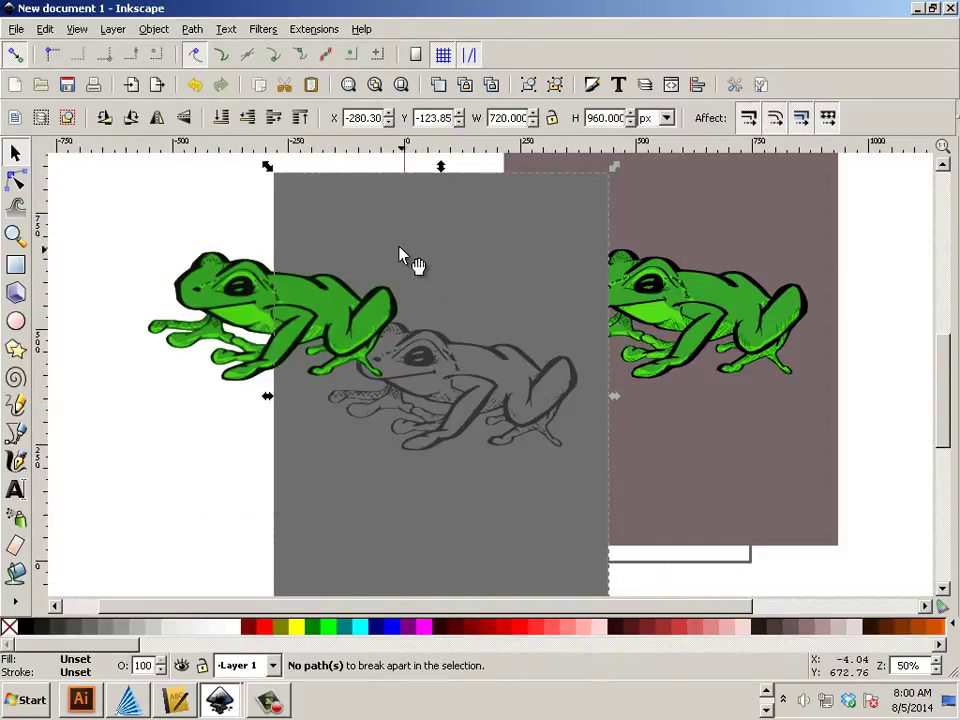
left_click(192, 30)
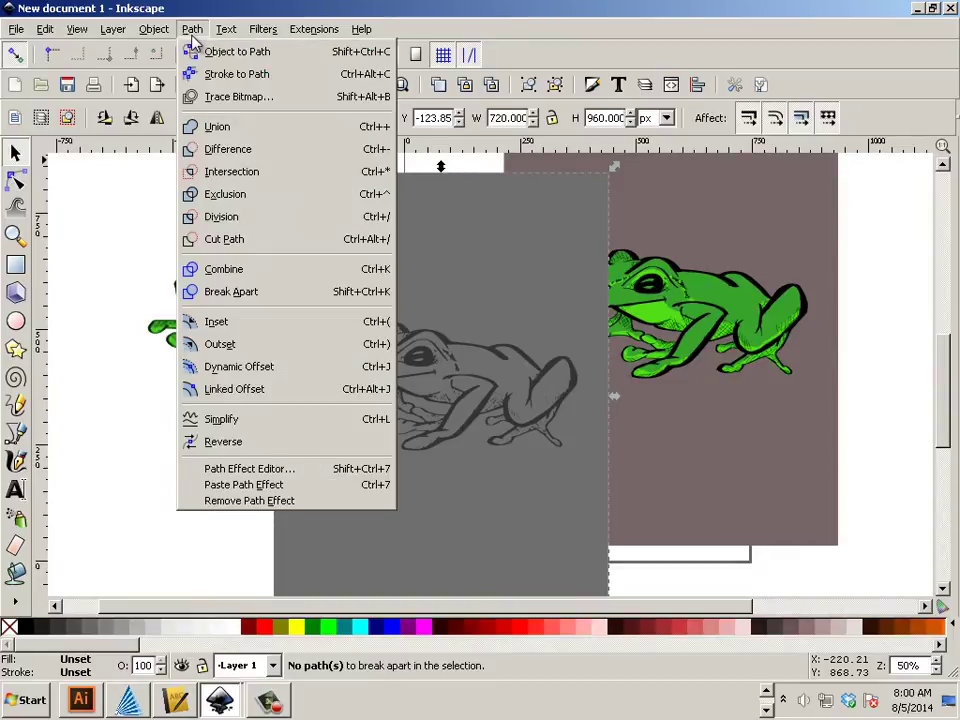
mouse_move(153, 29)
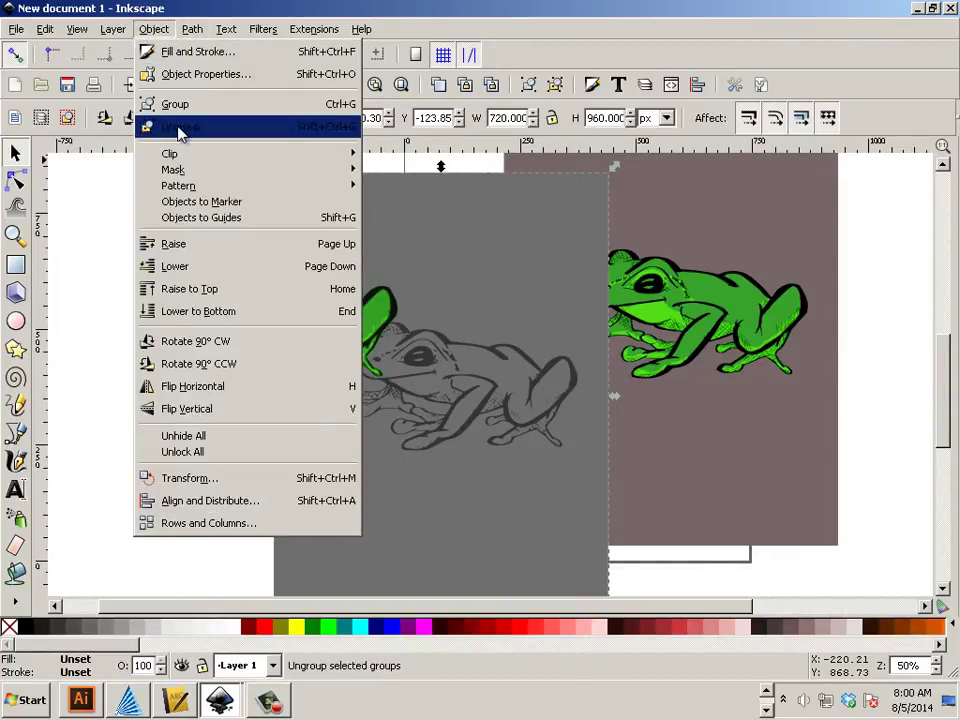
left_click(178, 125)
mouse_move(422, 388)
left_mouse_down()
mouse_move(339, 480)
mouse_move(274, 456)
mouse_move(289, 460)
mouse_move(317, 424)
mouse_move(390, 463)
mouse_move(392, 418)
mouse_move(405, 478)
mouse_move(383, 477)
left_mouse_up()
- Select the grey backdrop rectangle and switch the display mode to Outline
left_click(500, 510)
left_click(420, 448)
left_click(152, 29)
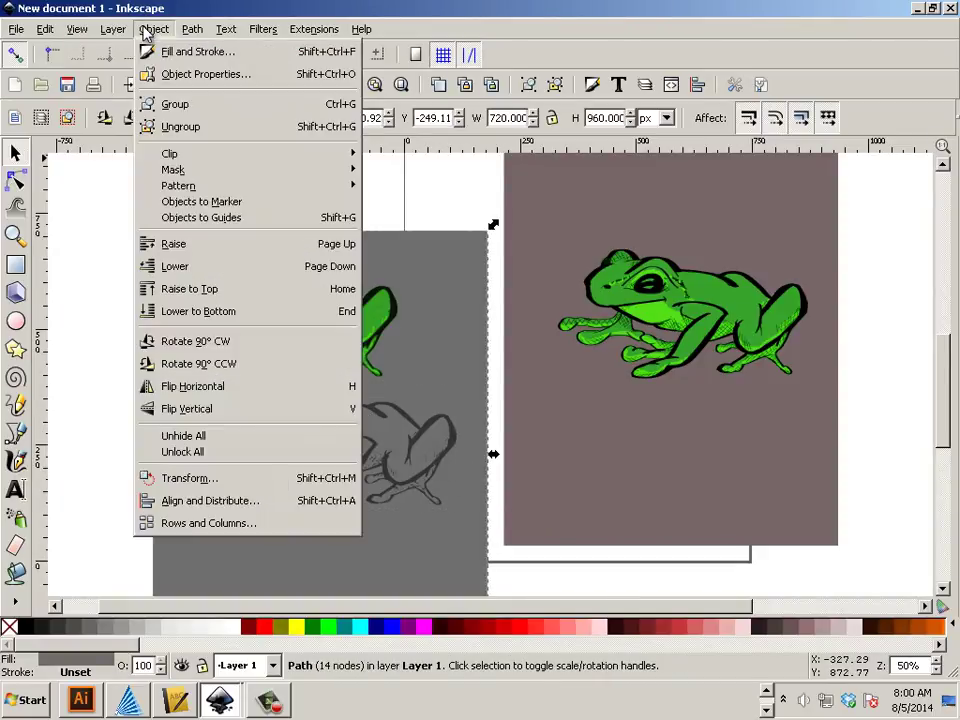
mouse_move(191, 35)
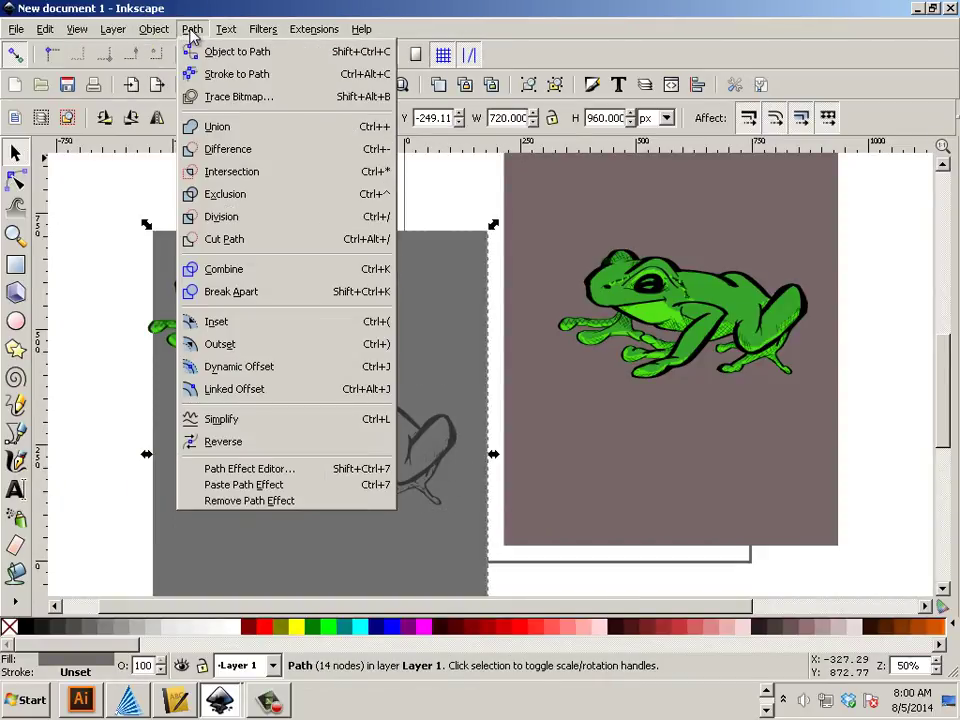
mouse_move(160, 33)
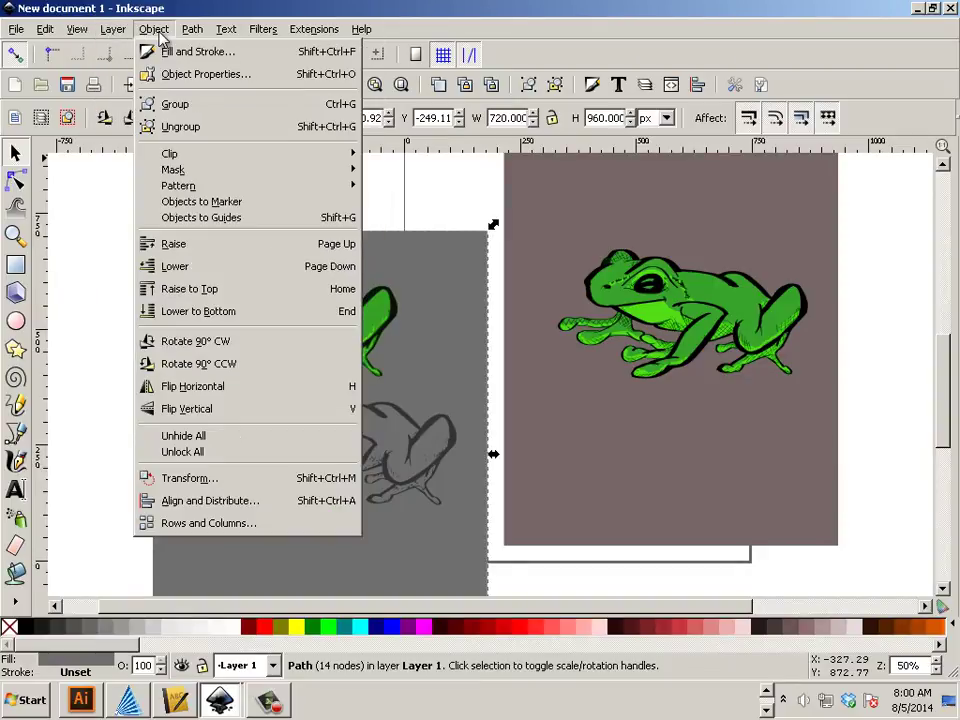
mouse_move(74, 34)
mouse_move(97, 67)
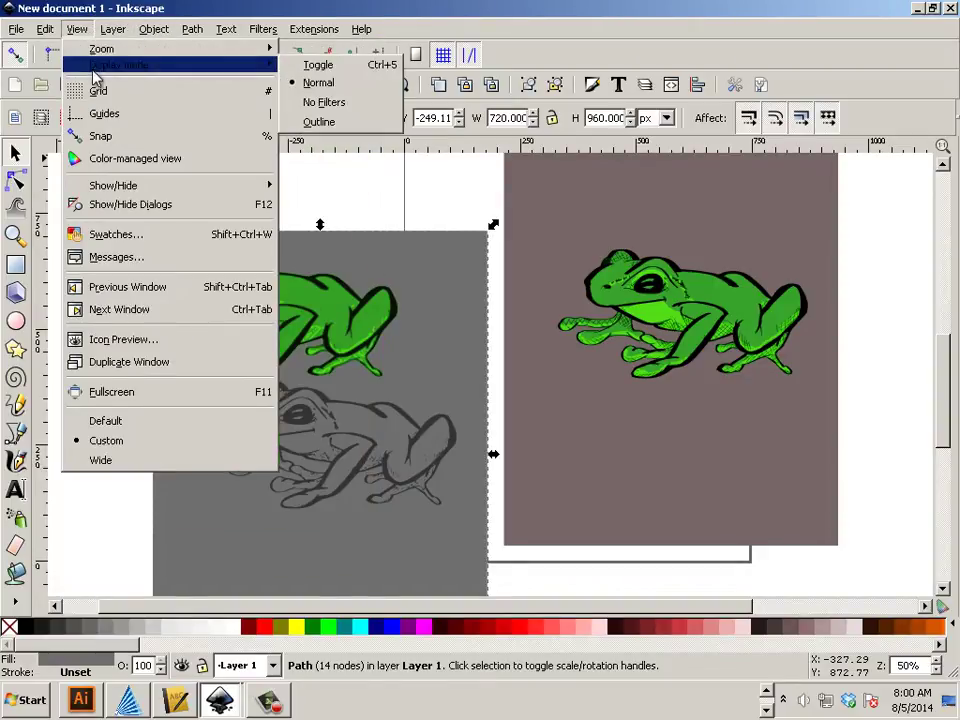
left_click(319, 121)
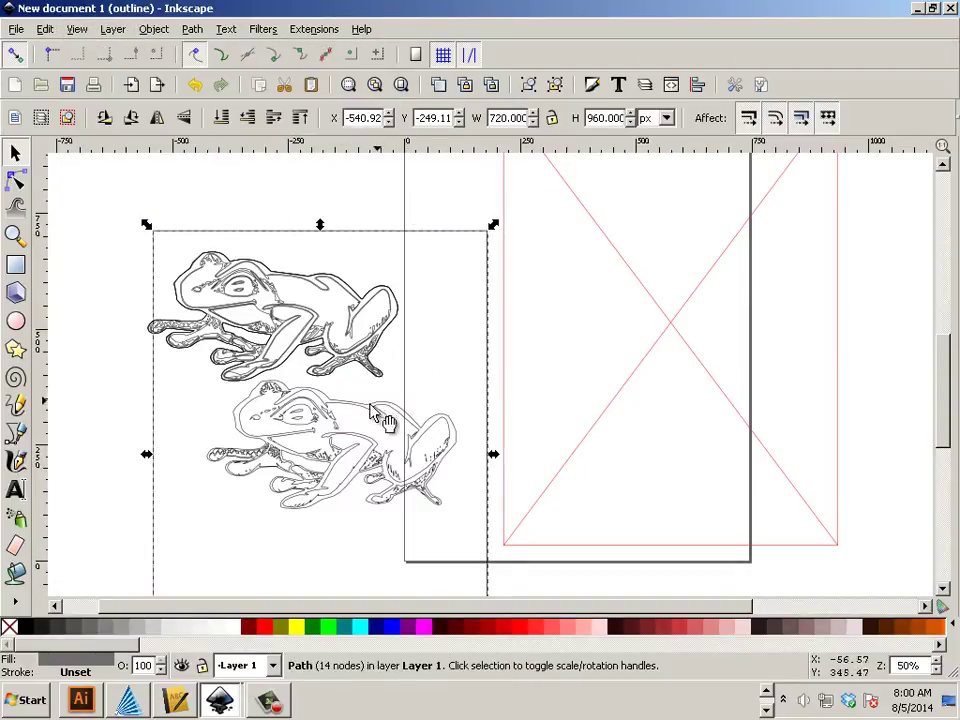
- Move the lower frog onto the right page, handle the backdrop rectangle, then bring the frog back
left_click(276, 190)
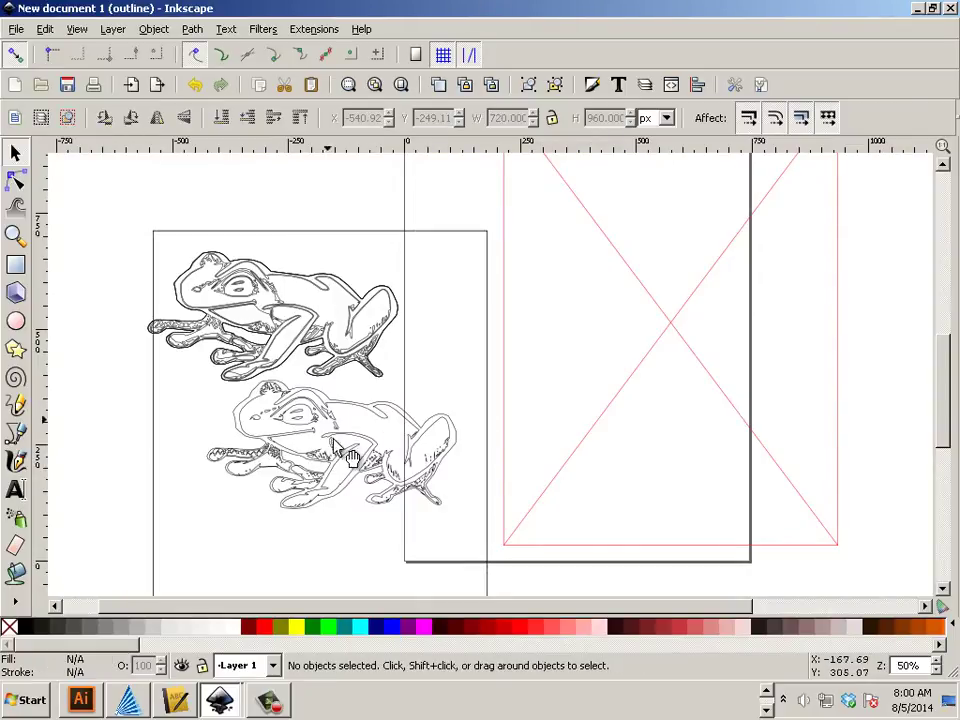
left_click(340, 437)
left_click_drag(340, 437, 740, 427)
left_click(489, 264)
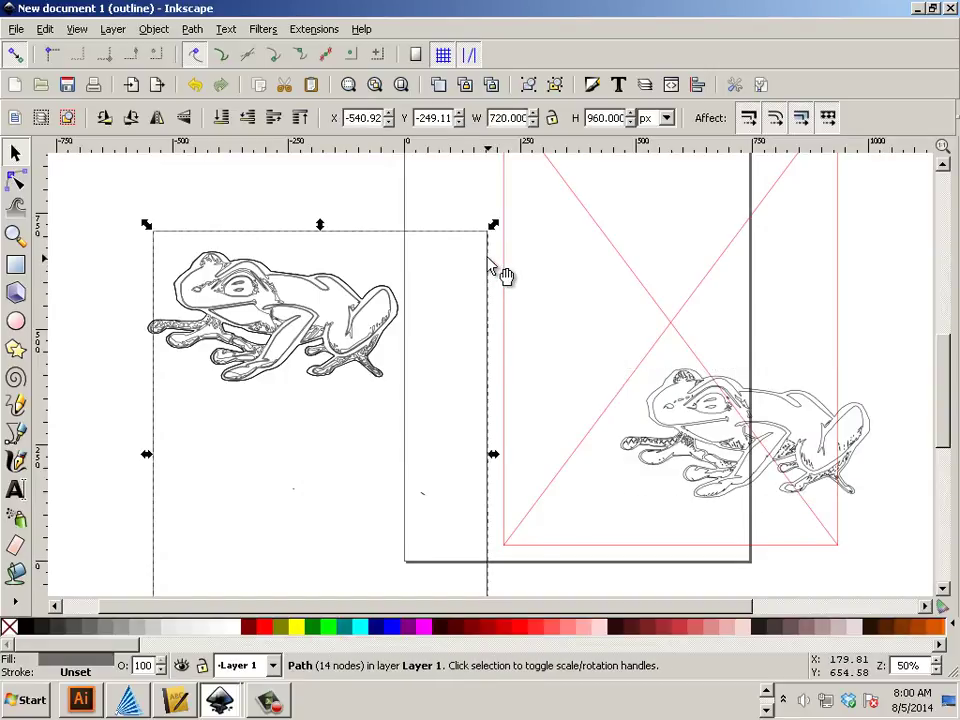
left_click(489, 267)
left_click(490, 267)
left_click(489, 266)
left_click_drag(697, 427, 198, 456)
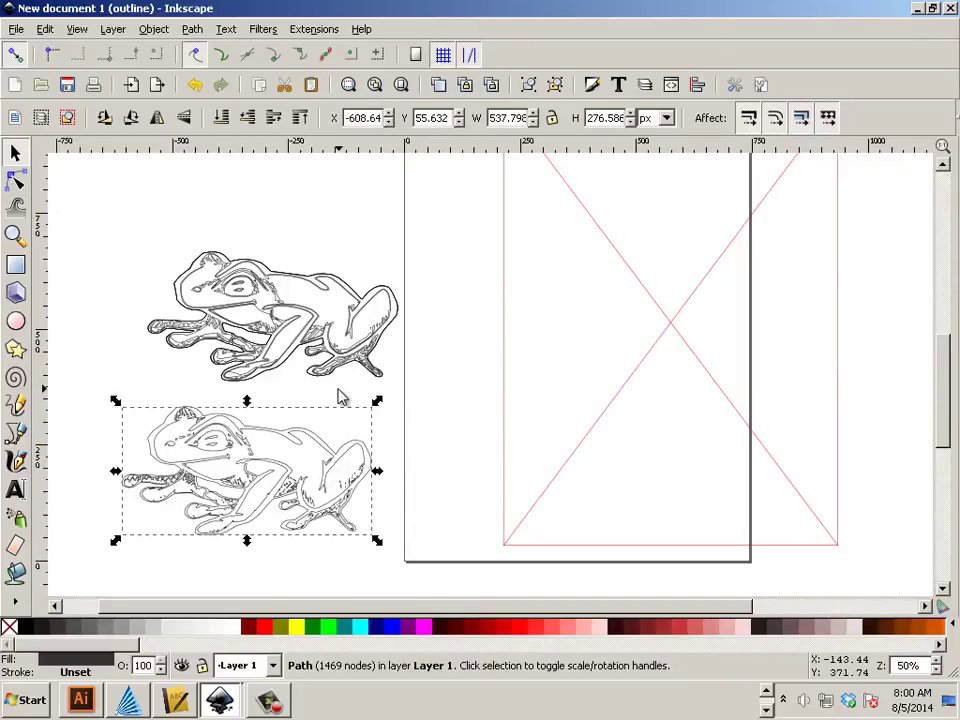
key("Escape")
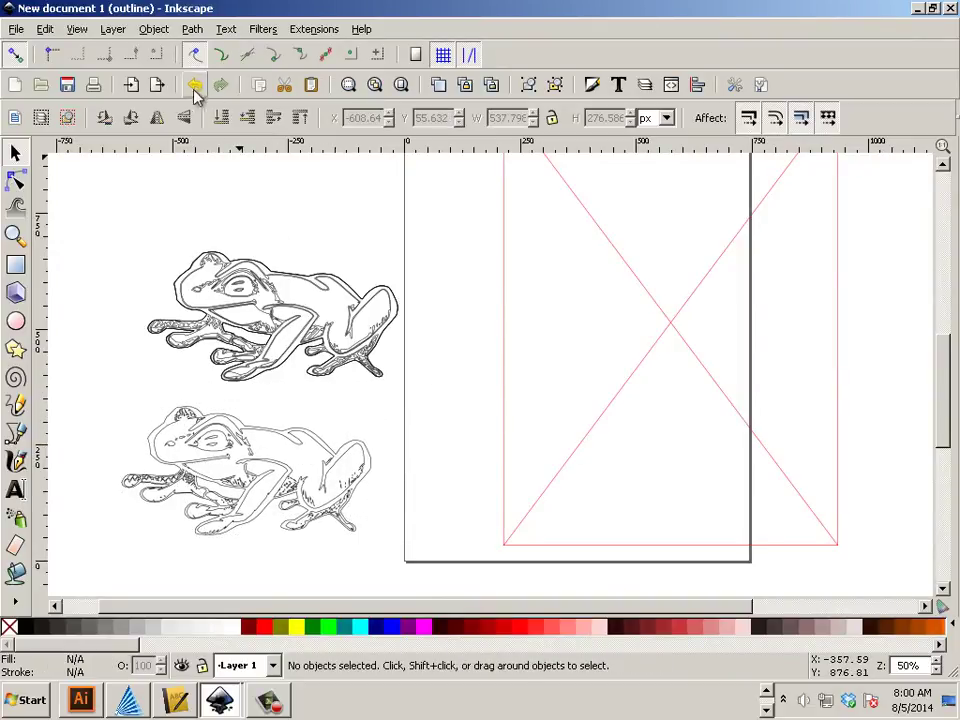
- Restore Normal display mode and place the white outline frog just below the green frog
left_click(80, 29)
mouse_move(258, 74)
left_click(322, 83)
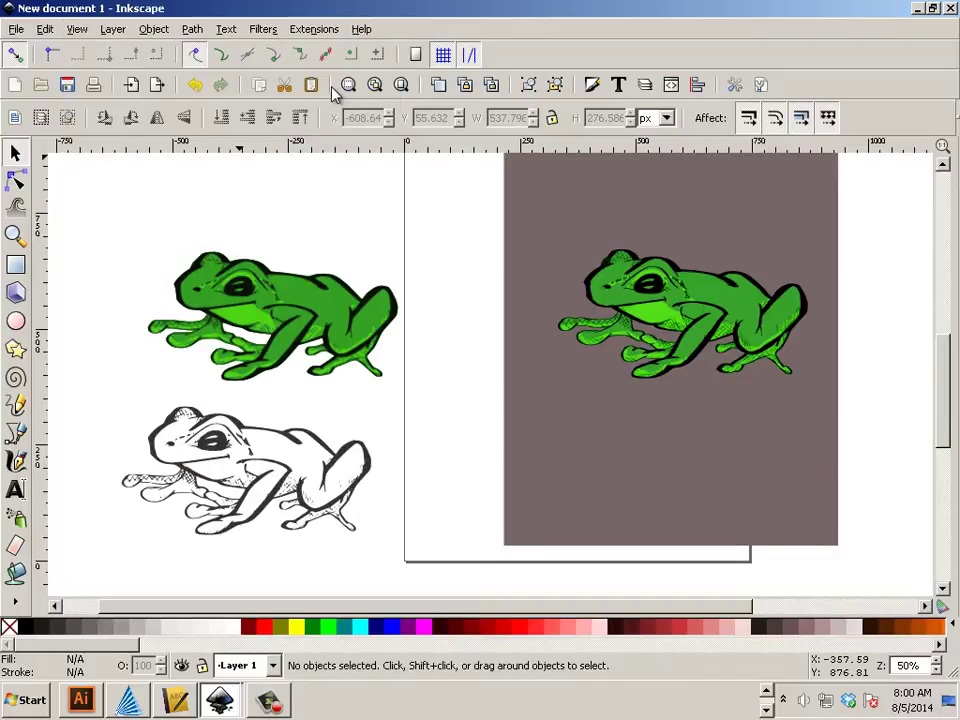
left_click(367, 512)
left_click_drag(367, 512, 381, 427)
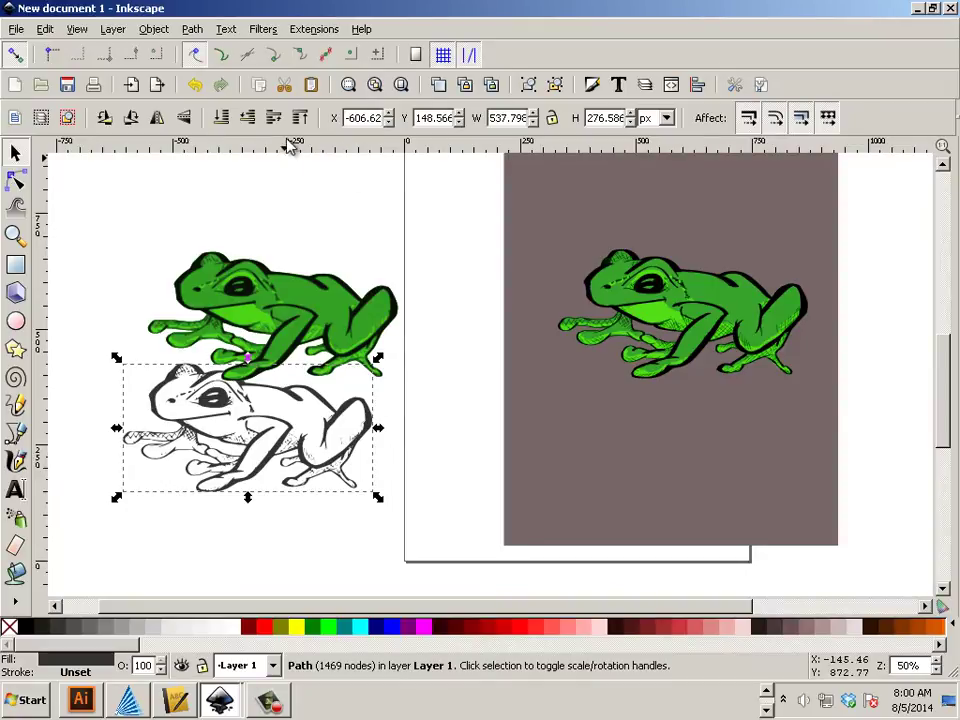
- Open the Layers panel and add a new layer named Layer
left_click(113, 29)
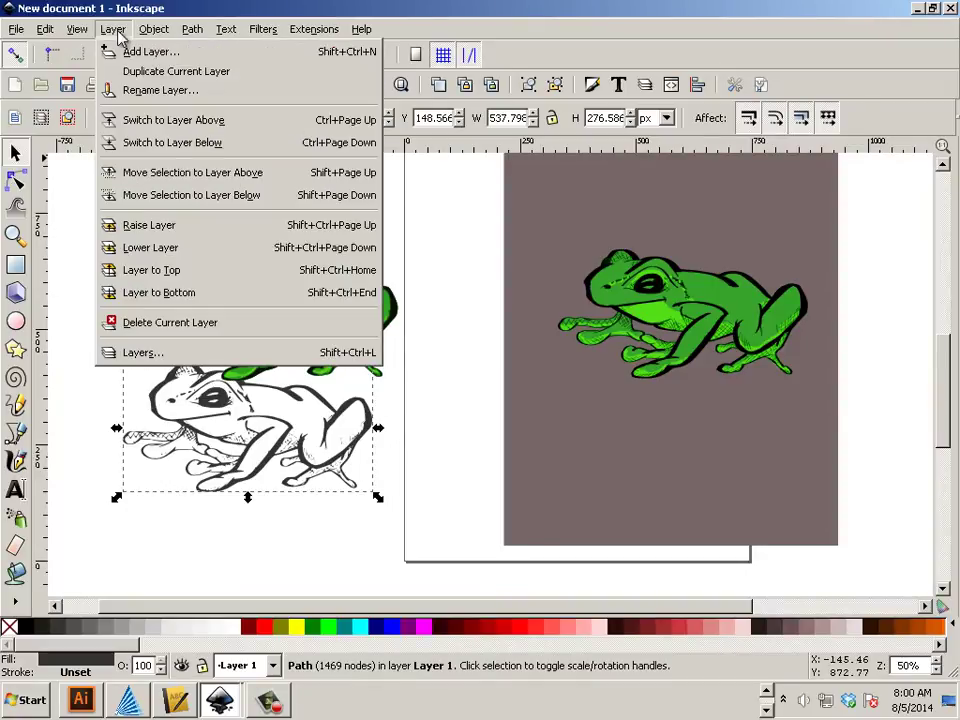
left_click(143, 352)
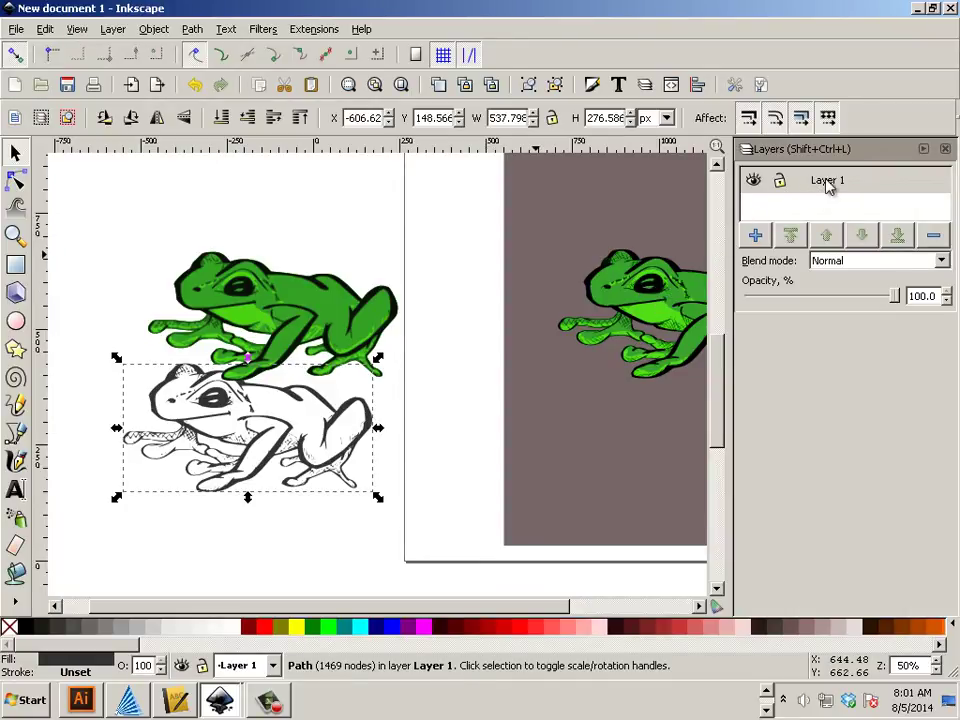
left_click(755, 236)
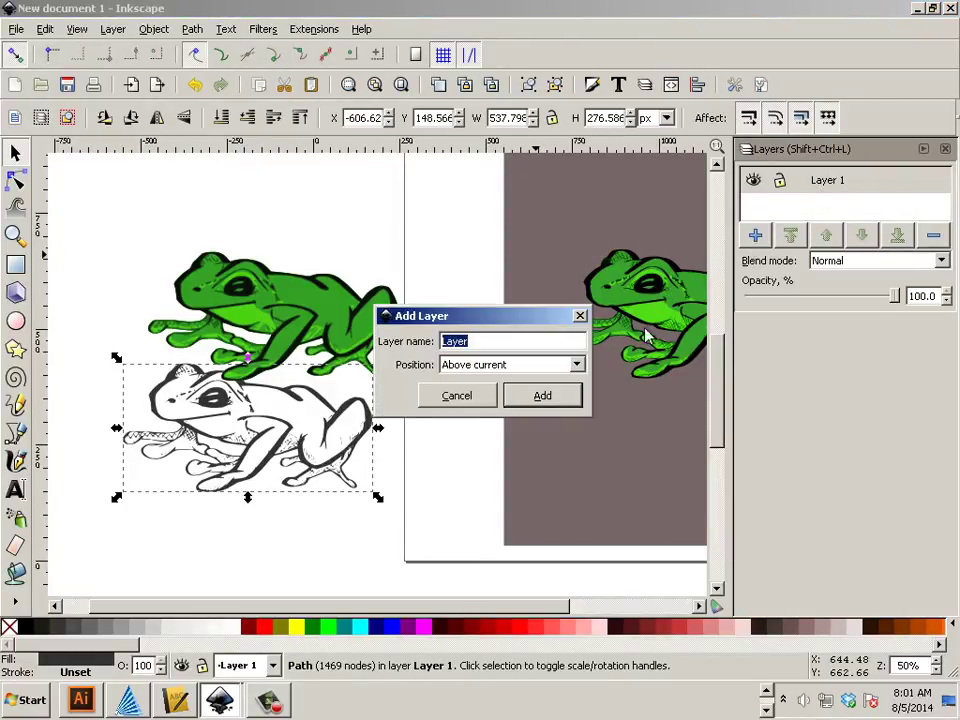
left_click(530, 397)
- Cut the black outline frog from Layer 1, paste it into Layer, and place it over the green frog
left_click(356, 380)
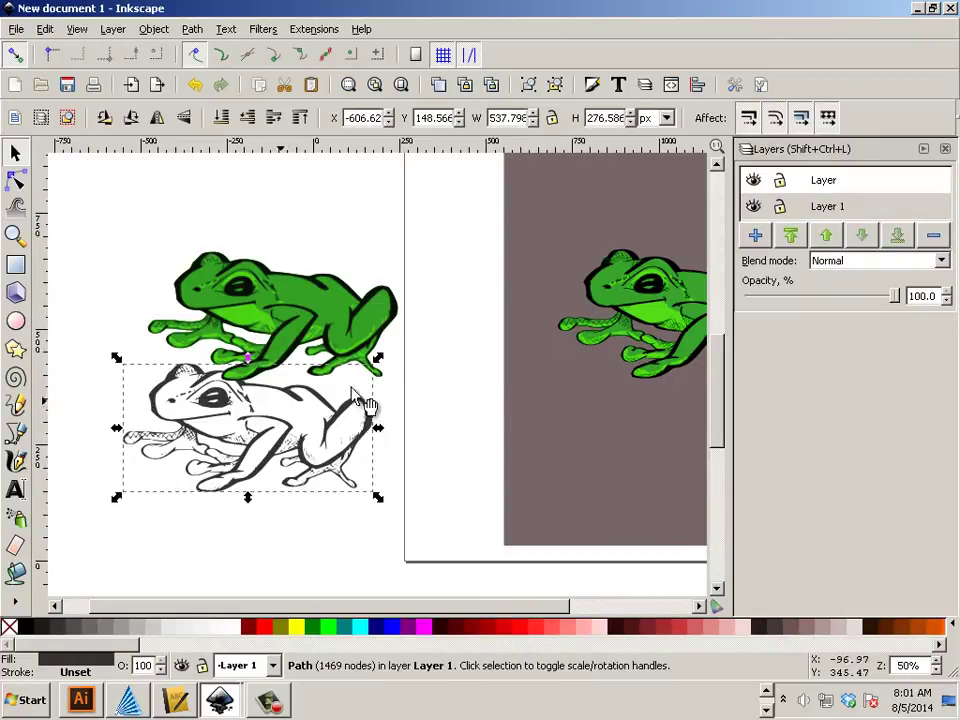
left_click(45, 29)
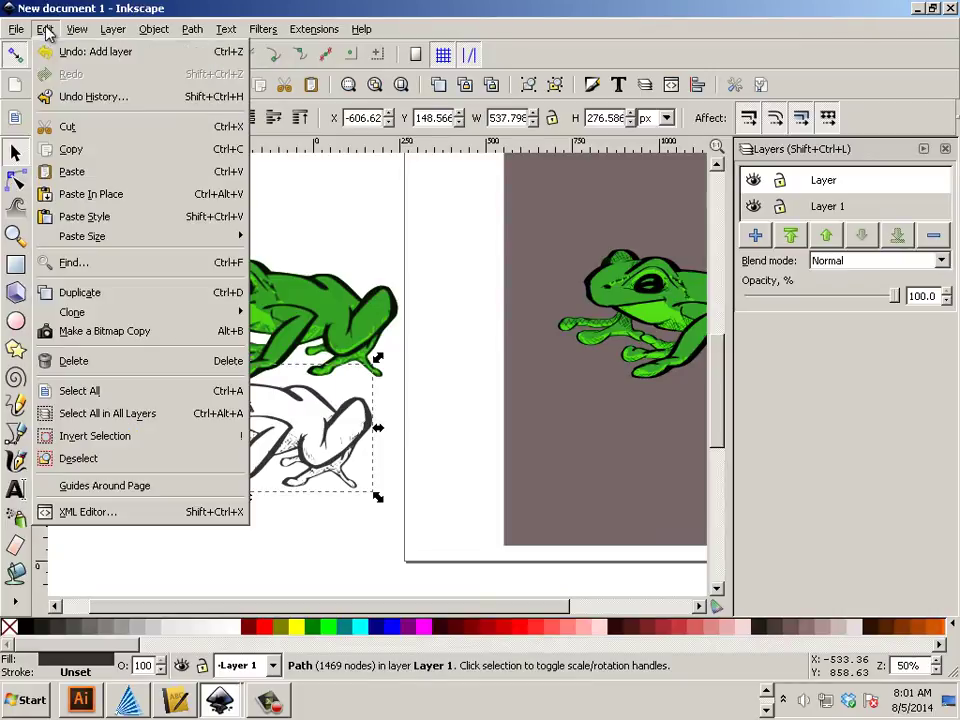
left_click(79, 130)
left_click(785, 178)
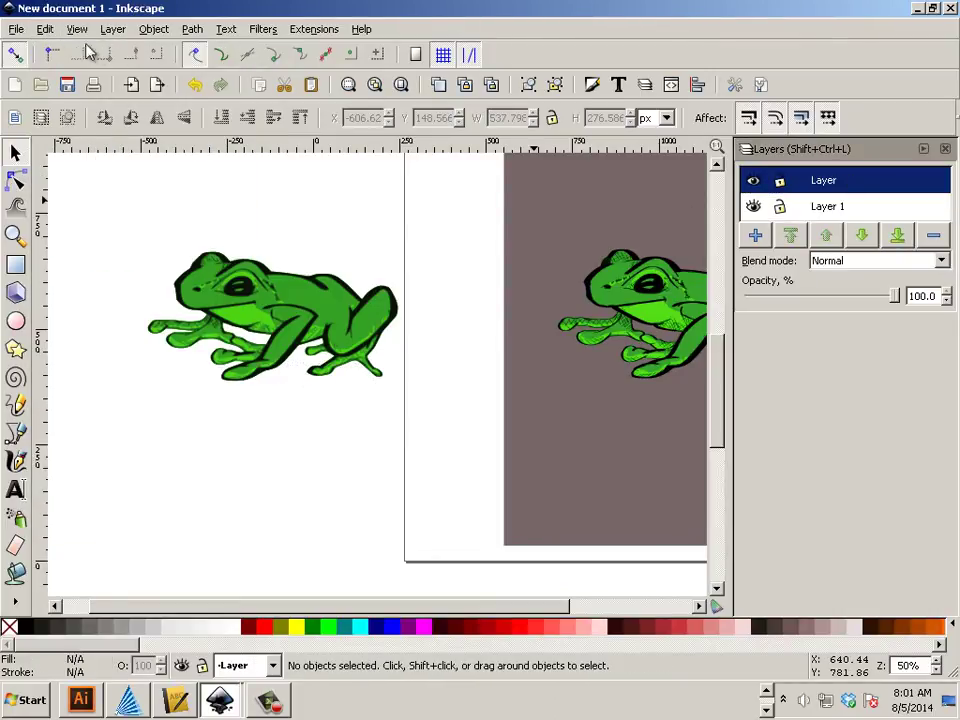
left_click(46, 29)
left_click(80, 172)
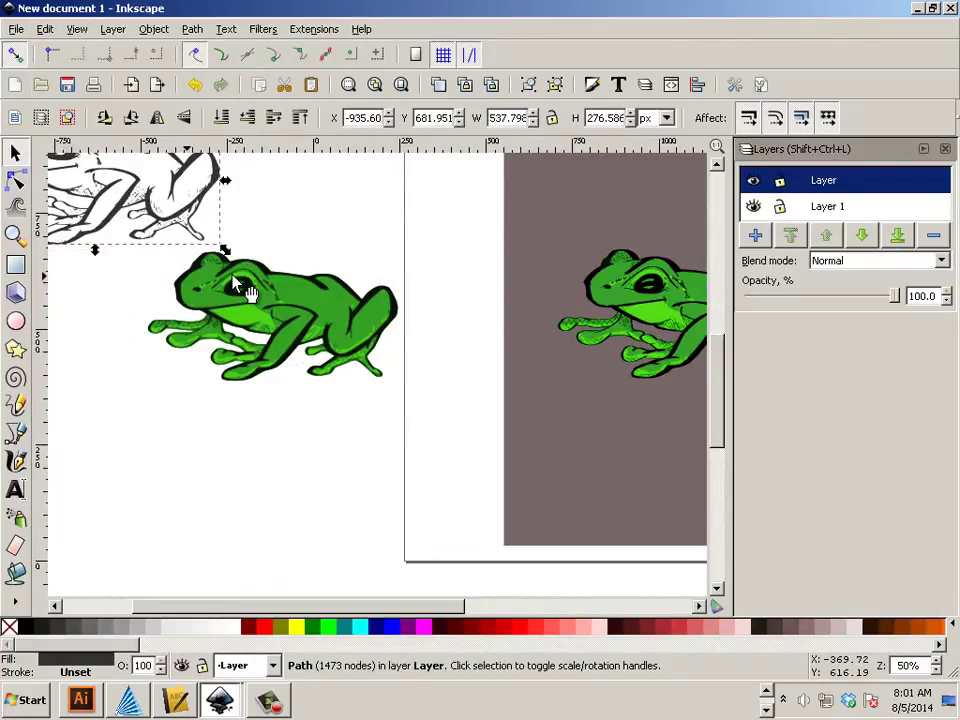
mouse_move(175, 228)
left_mouse_down()
mouse_move(255, 302)
mouse_move(357, 370)
left_mouse_up()
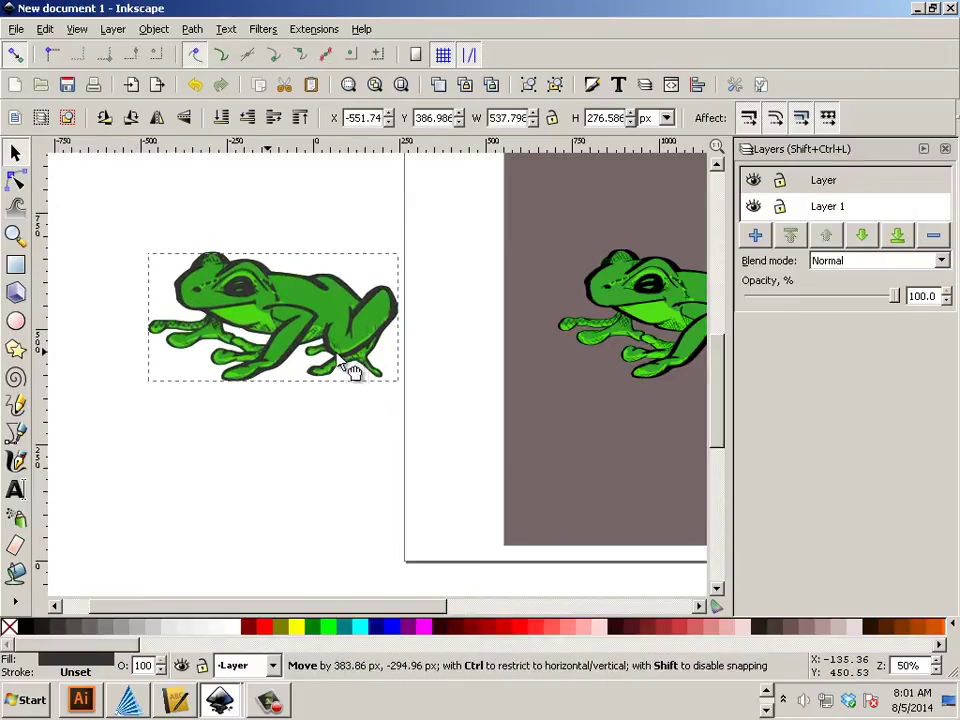
- Align the outline frog on the green frog, nudging it up 2 px
left_click_drag(352, 372, 350, 371)
scroll(288, 365, "up", 3)
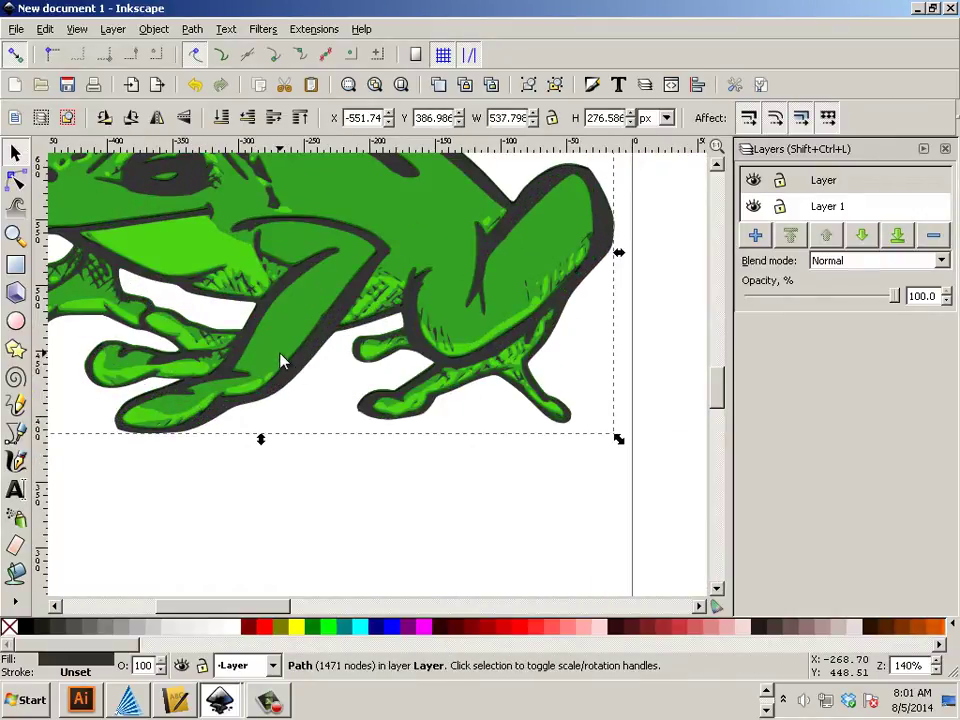
scroll(281, 360, "up", 2)
scroll(281, 360, "down", 3)
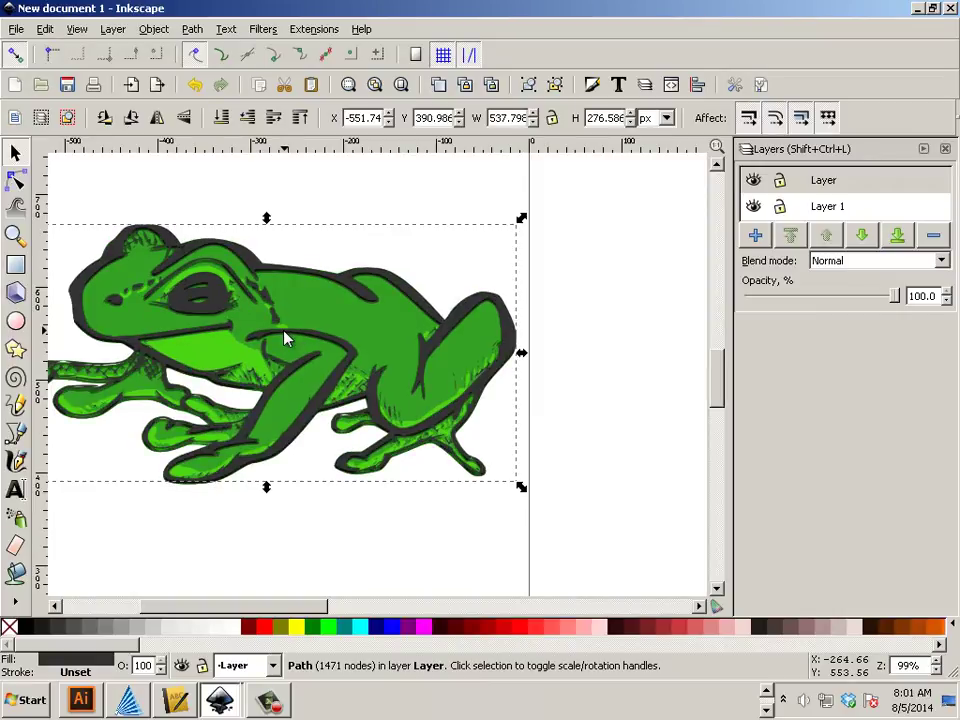
key("Up")
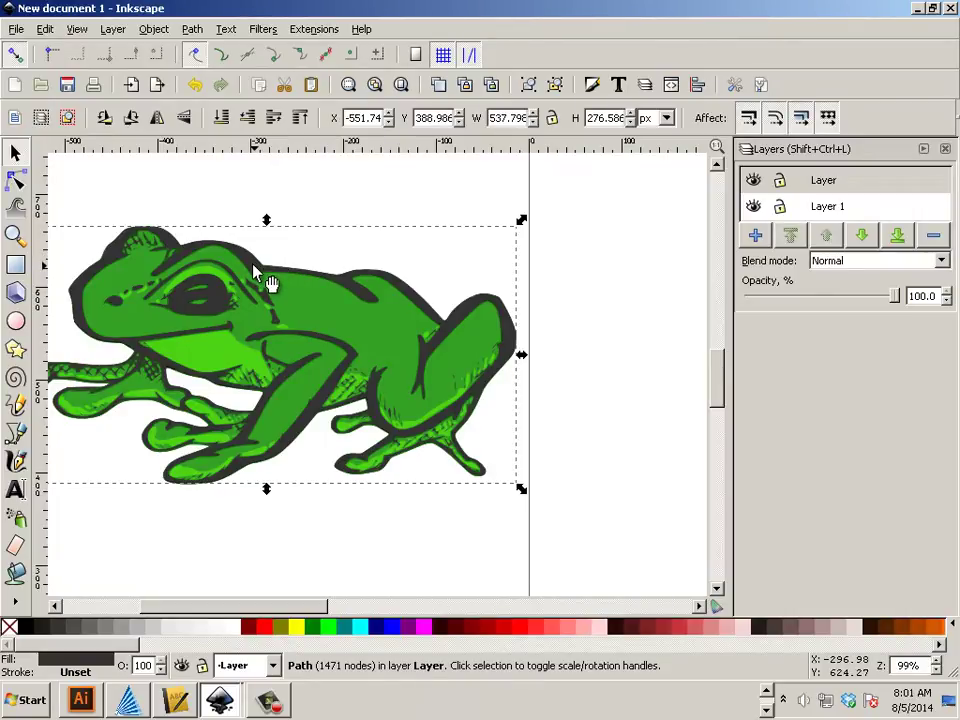
- Give the outline frog a solid black fill (000000ff) in Fill and Stroke, shifting it slightly up-left
left_click(154, 28)
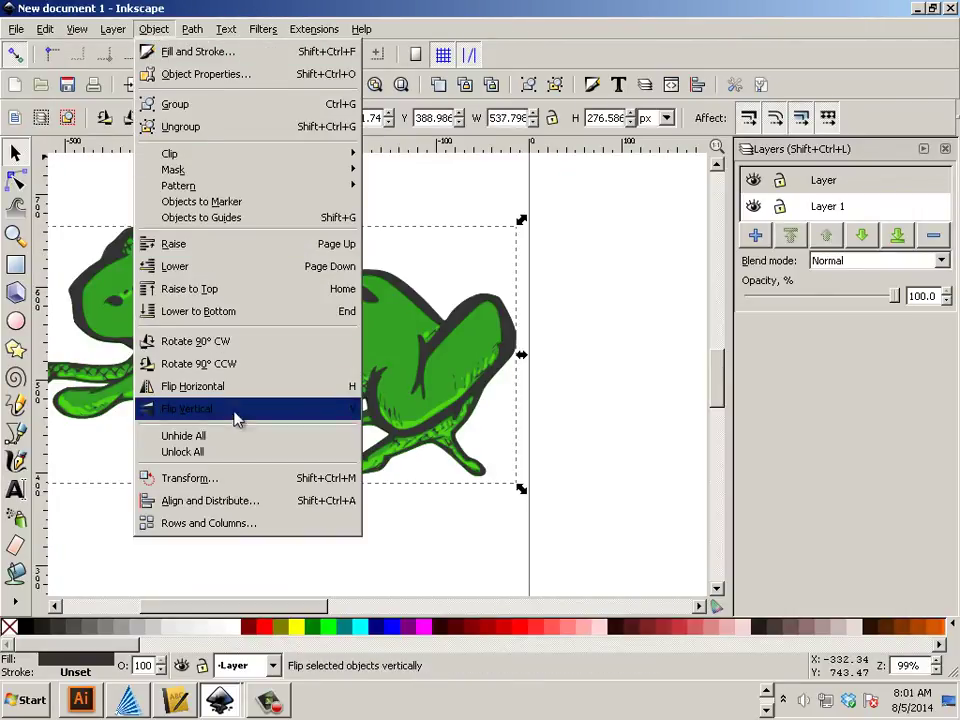
mouse_move(194, 29)
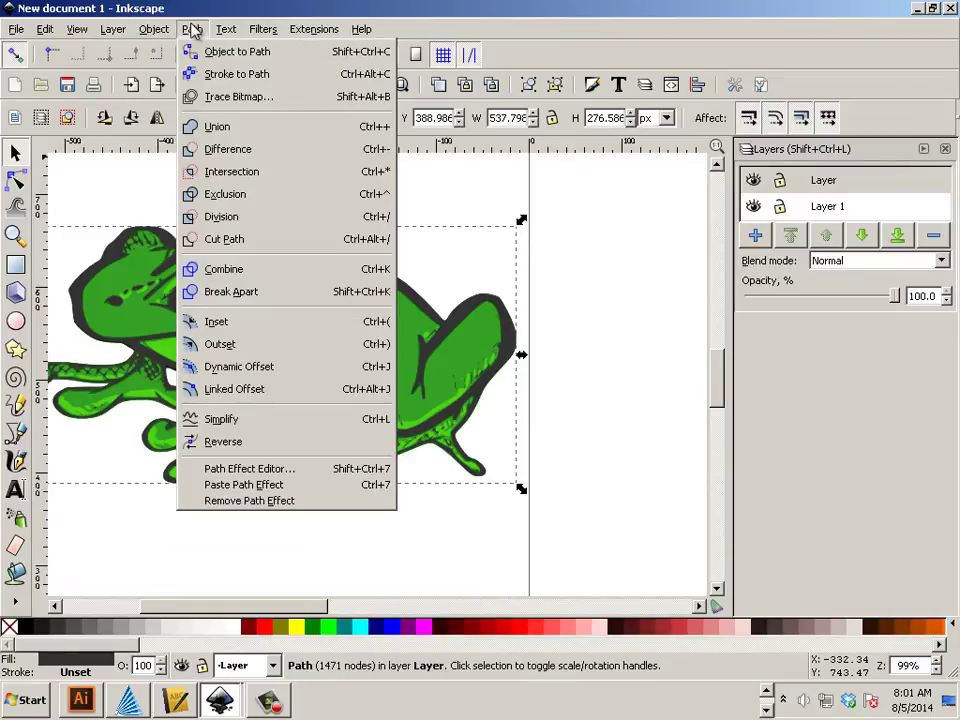
mouse_move(112, 30)
mouse_move(150, 29)
key("Return")
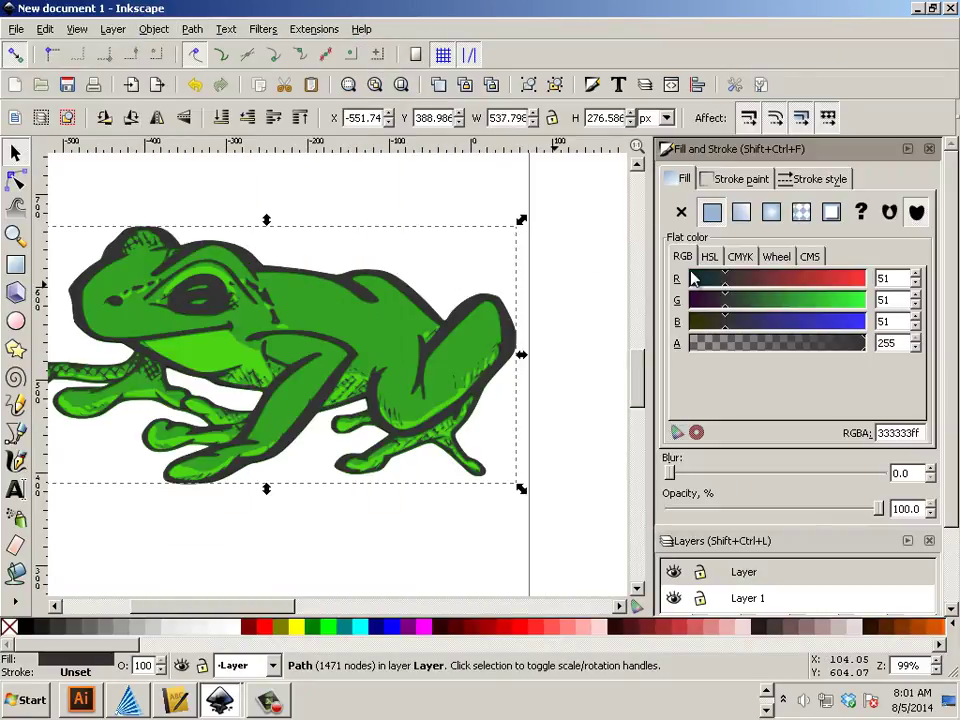
left_click_drag(725, 284, 666, 326)
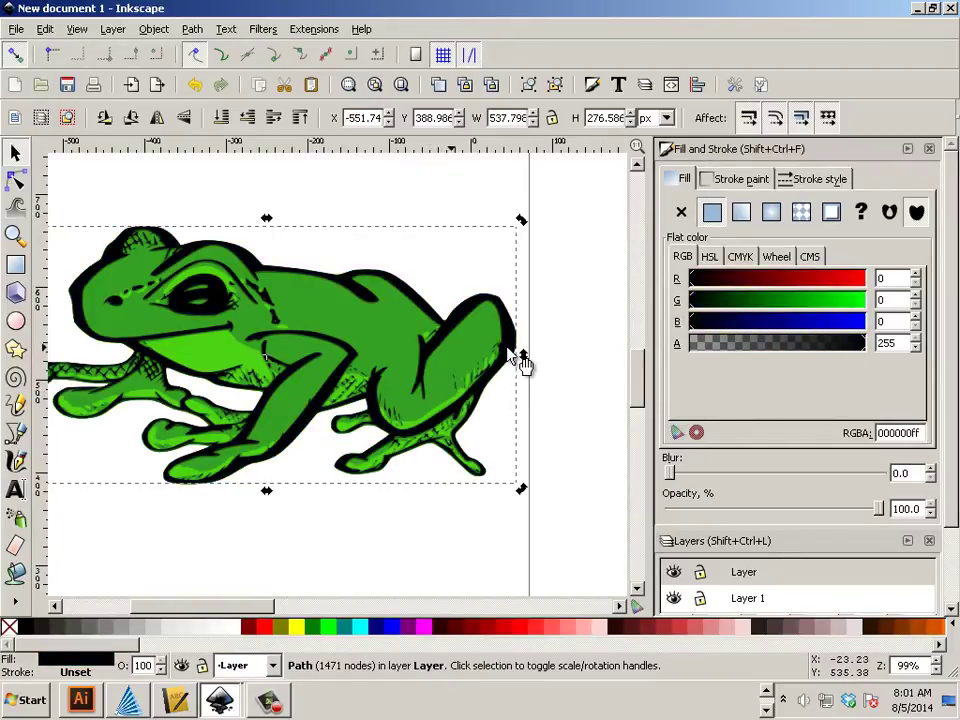
left_click_drag(510, 342, 558, 577)
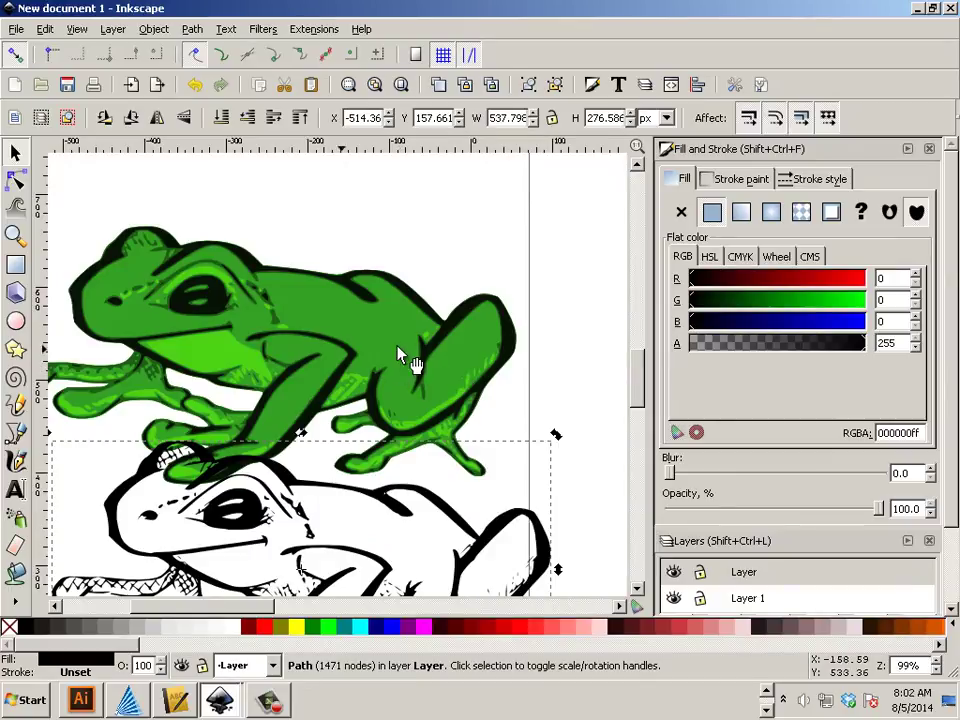
- Try Break Apart on the green frog group and move it up and to the right
left_click(338, 335)
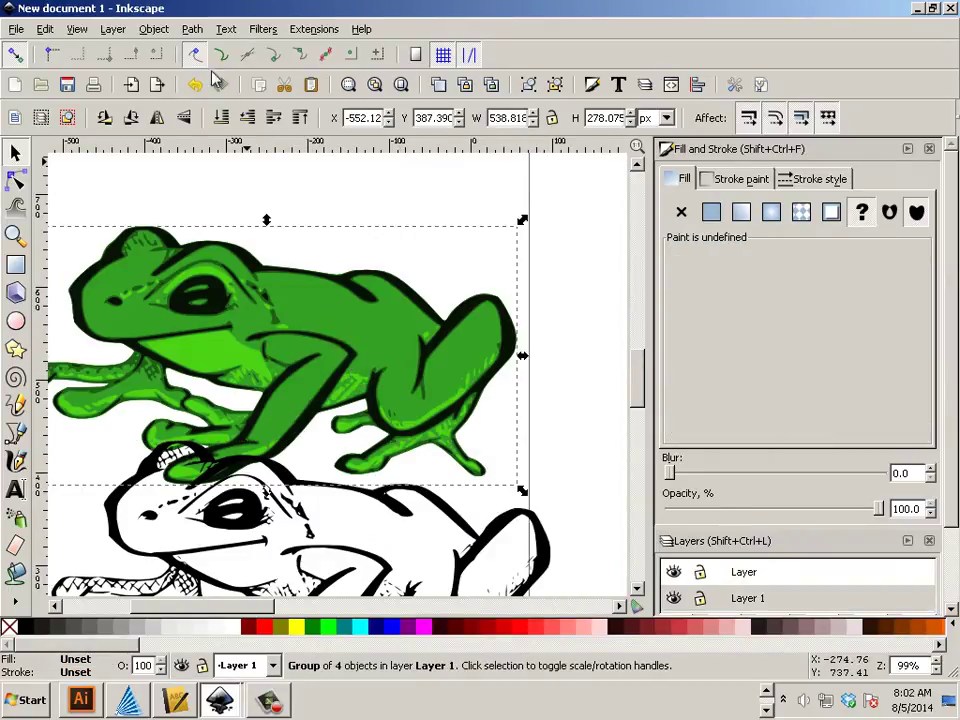
left_click(153, 29)
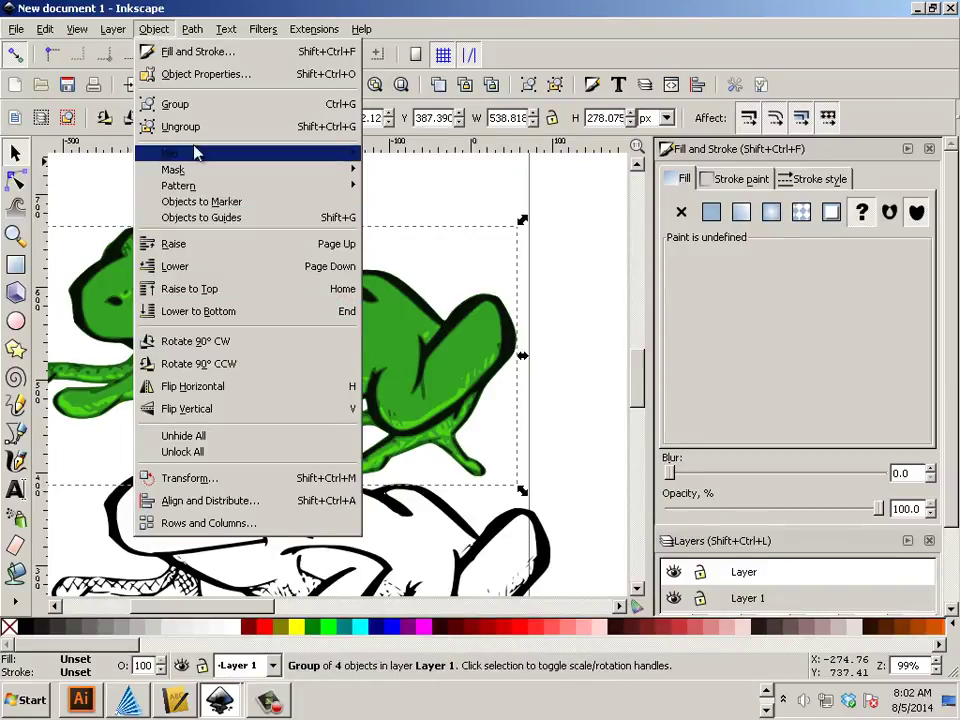
mouse_move(183, 30)
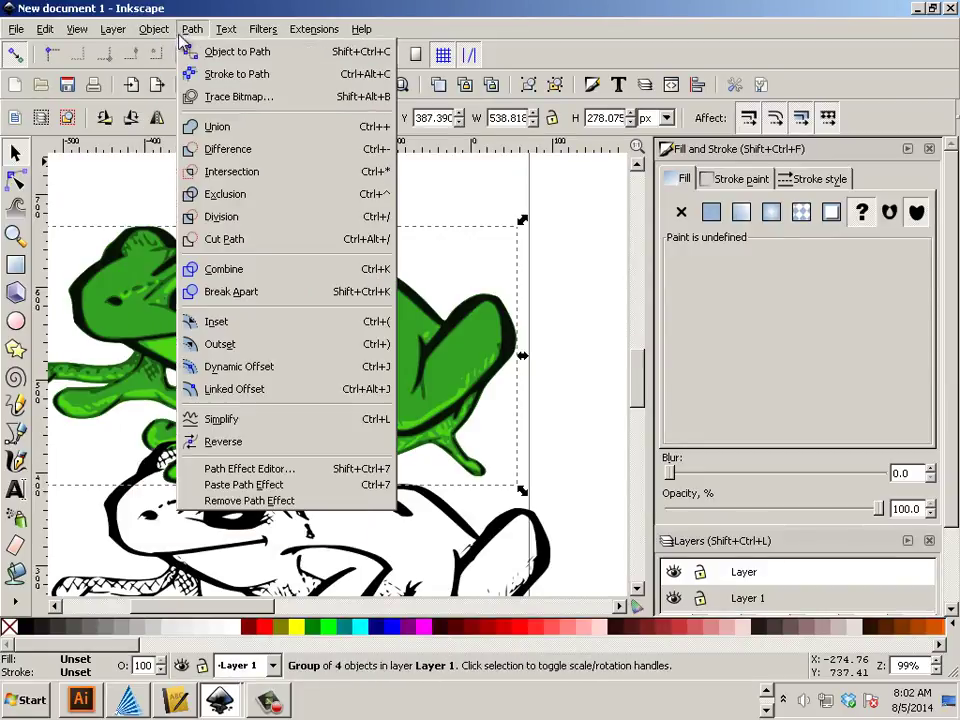
left_click(226, 291)
left_click(309, 206)
left_click(309, 320)
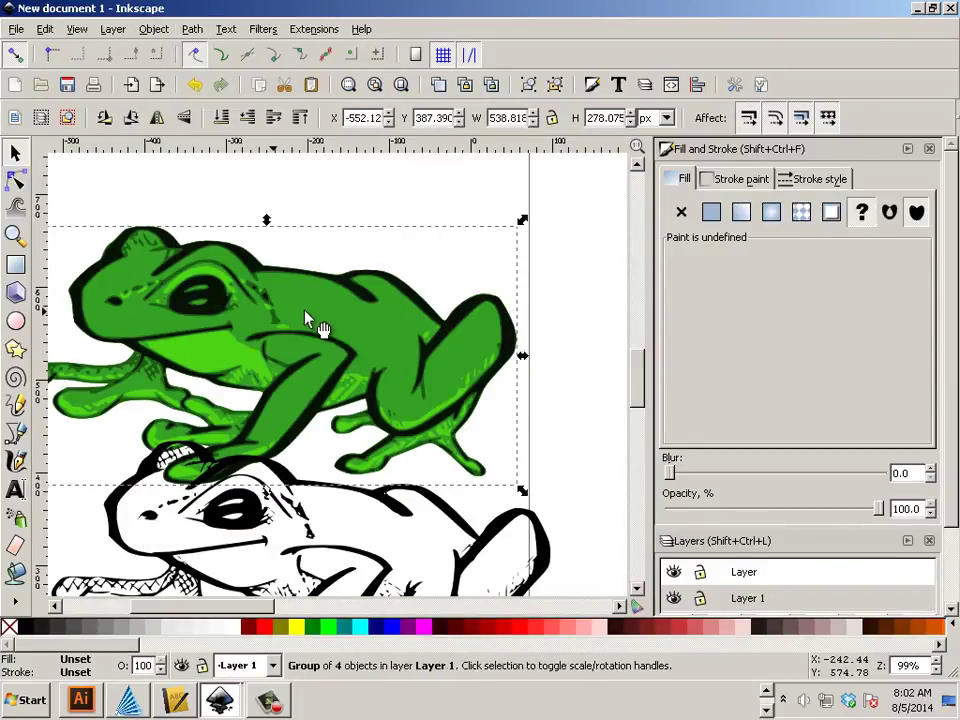
left_click_drag(311, 321, 382, 272)
- Ungroup the green frog into separate colour shapes after Break Apart fails again
left_click(192, 30)
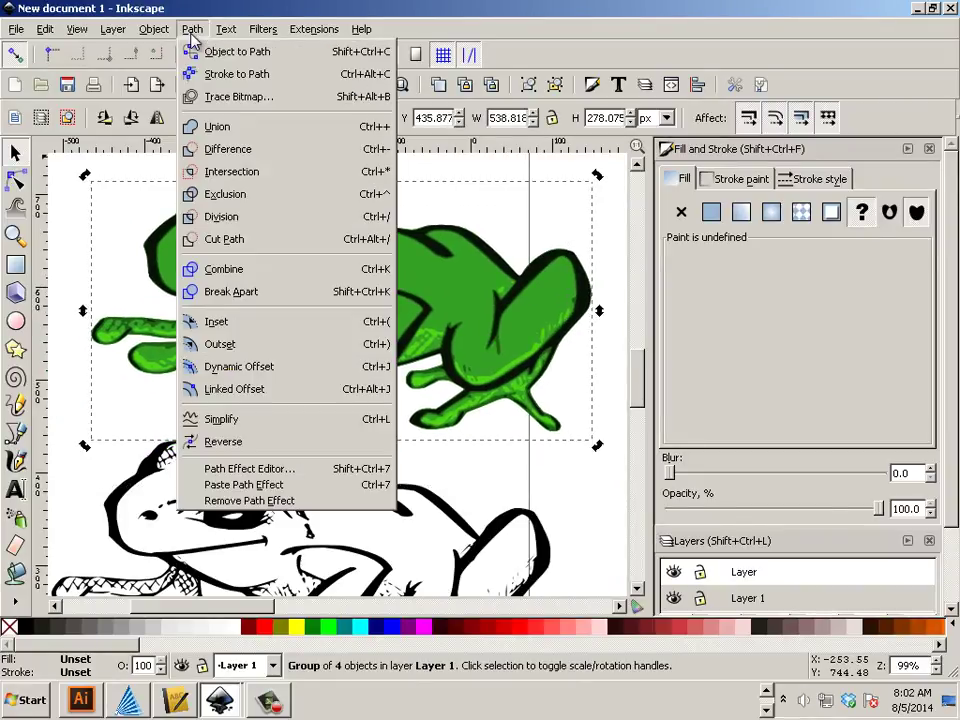
left_click(246, 290)
left_click(521, 444)
left_click(517, 402)
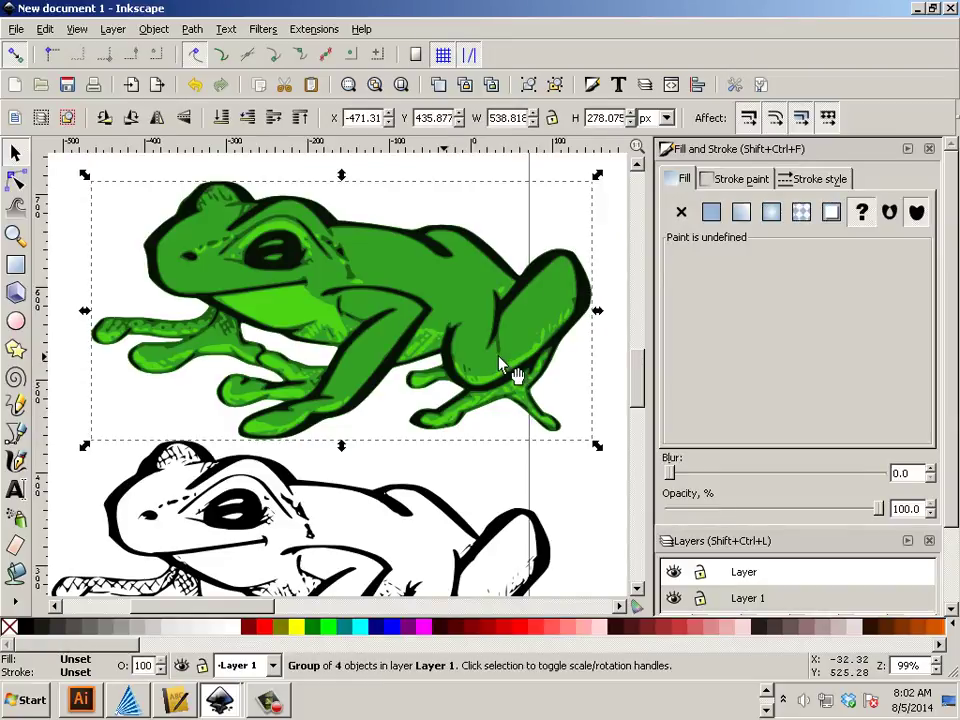
left_click(77, 30)
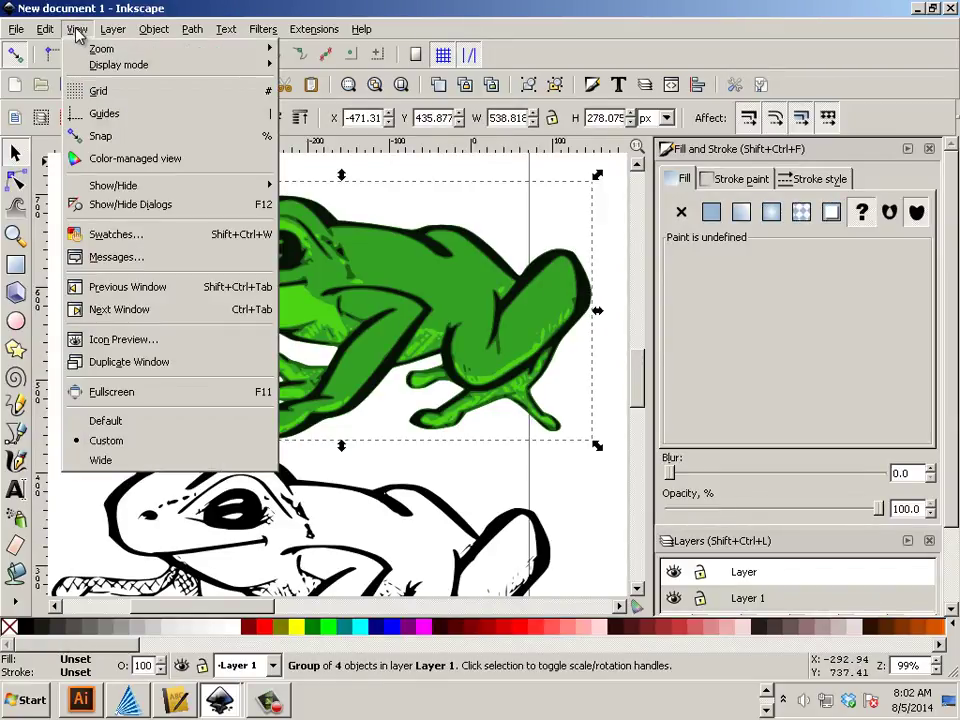
mouse_move(153, 29)
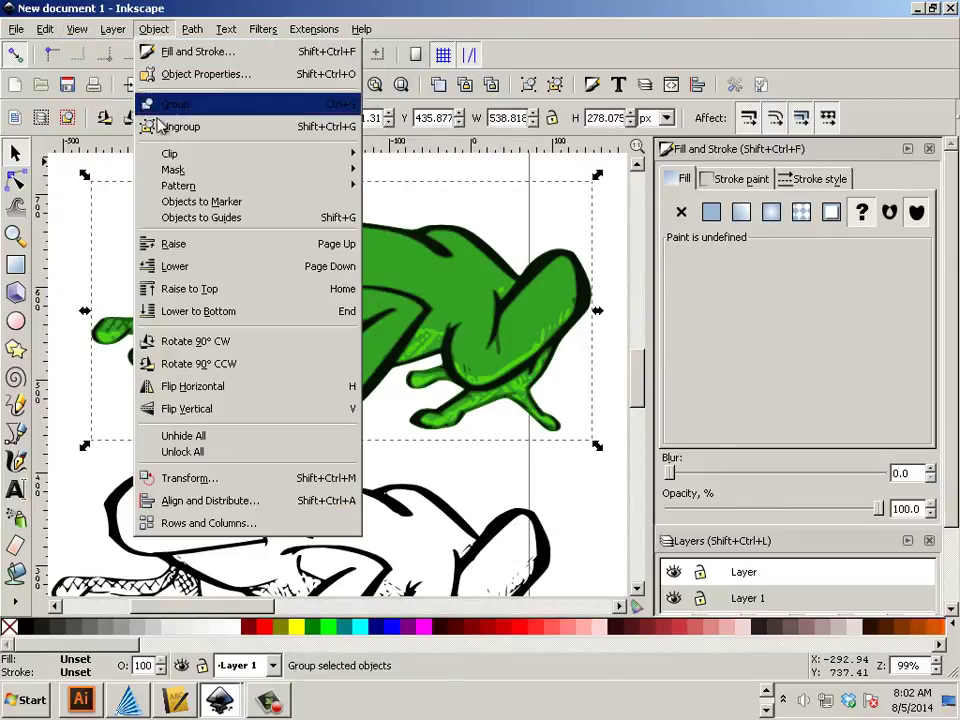
key("Return")
key("Escape")
left_click(525, 339)
- Move the dark green (1d6013ff) fill shape down under the outline frog and nudge it into alignment
left_click_drag(525, 339, 500, 590)
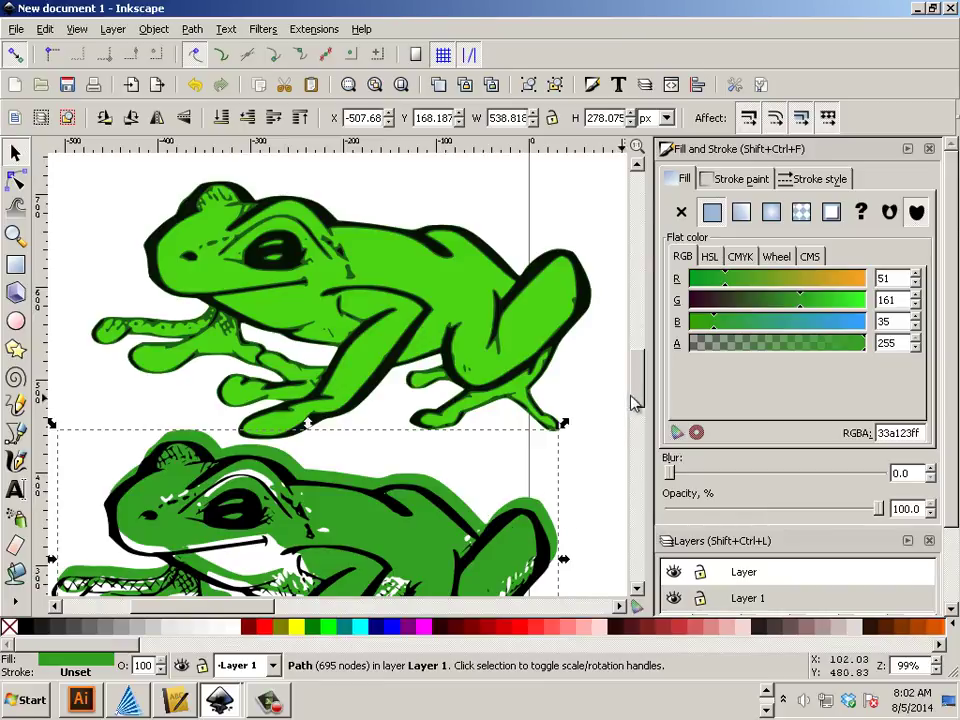
scroll(637, 420, "down", 4)
scroll(637, 420, "up", 1)
mouse_move(503, 426)
left_mouse_down()
mouse_move(491, 446)
mouse_move(494, 434)
mouse_move(503, 441)
left_mouse_up()
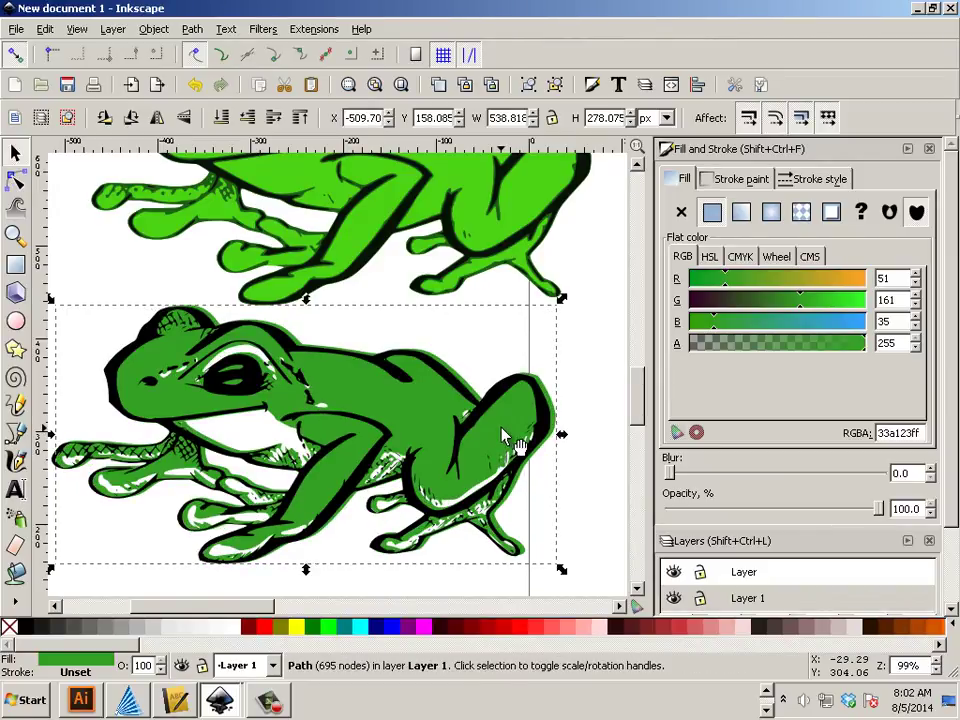
key("Left")
key("Left")
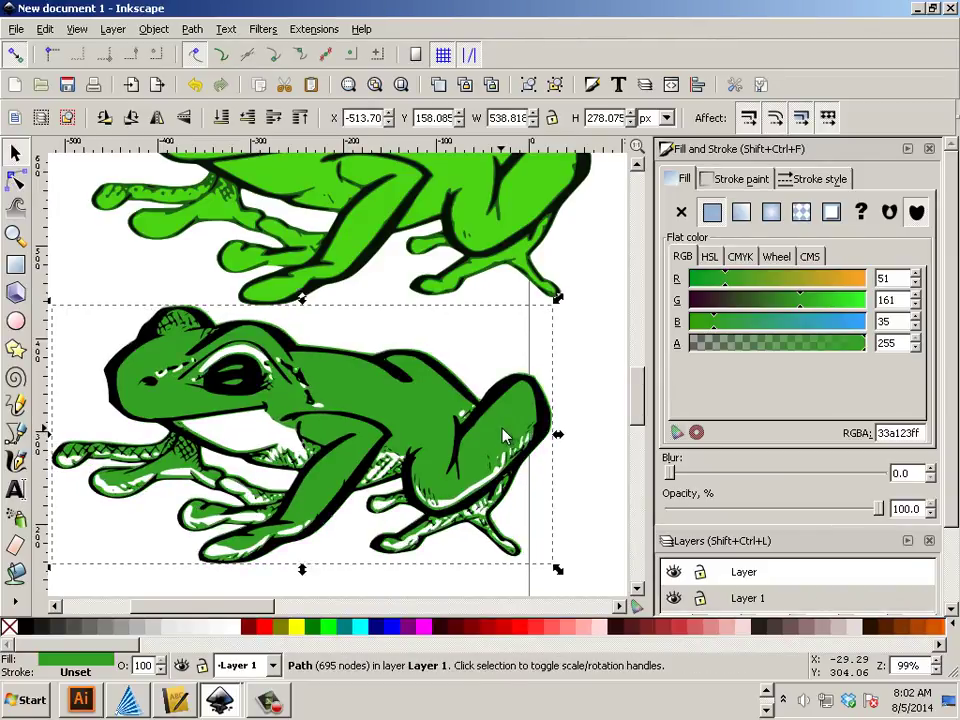
key("Up")
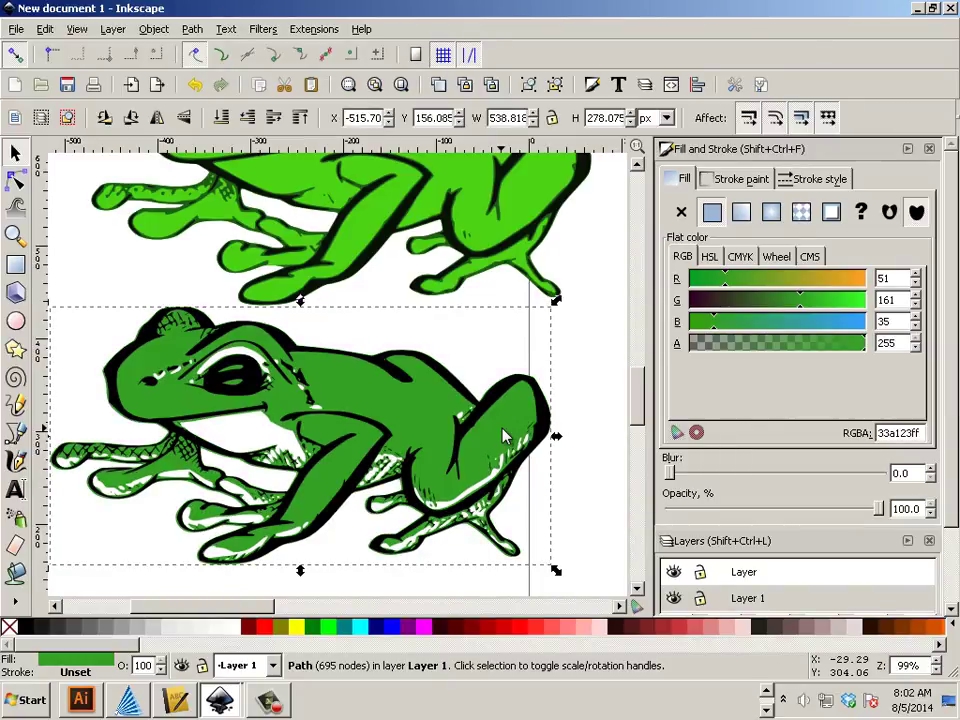
- Move the light green (4cd414ff) fill shape onto the lower frog and nudge it into alignment
left_click(478, 222)
left_click_drag(478, 222, 521, 362)
key("Delete")
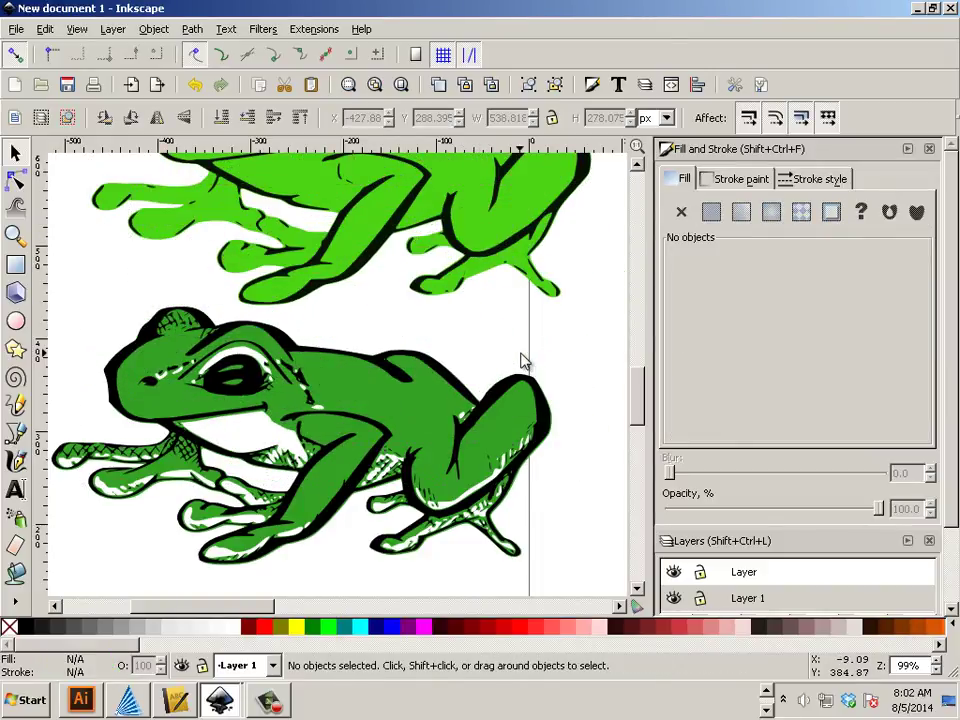
left_click(373, 236)
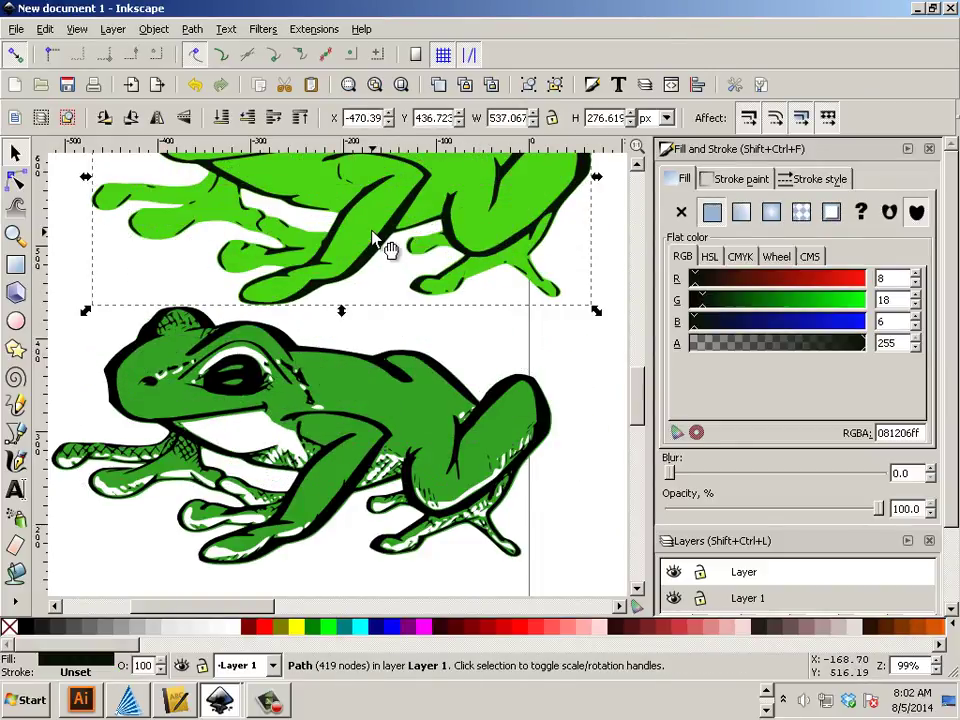
left_click(232, 210)
left_click_drag(232, 210, 198, 486)
key("Left")
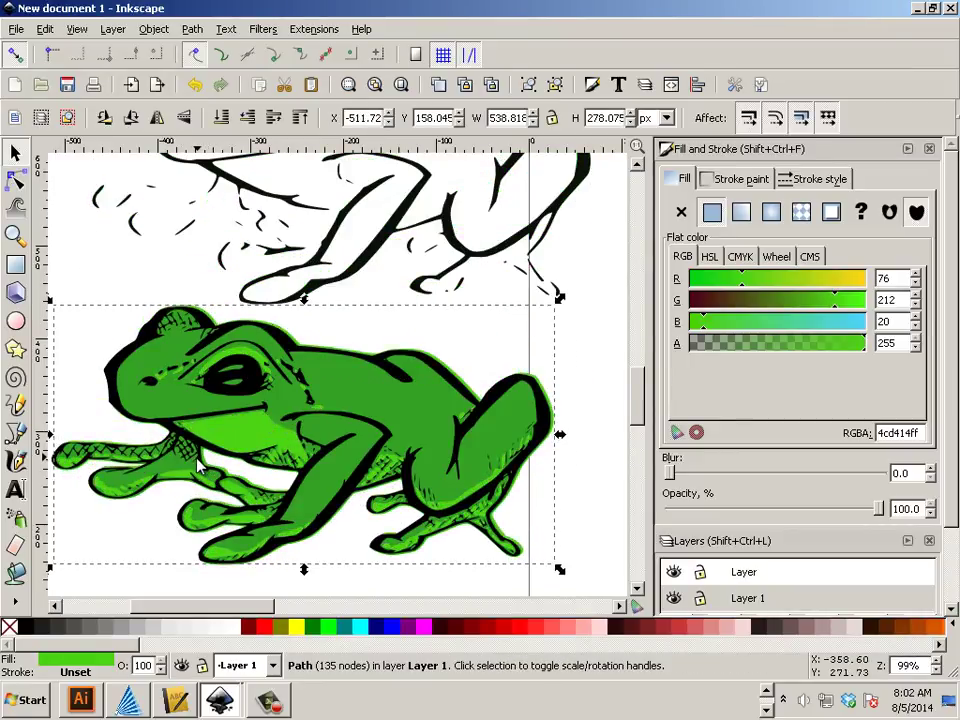
key("Up")
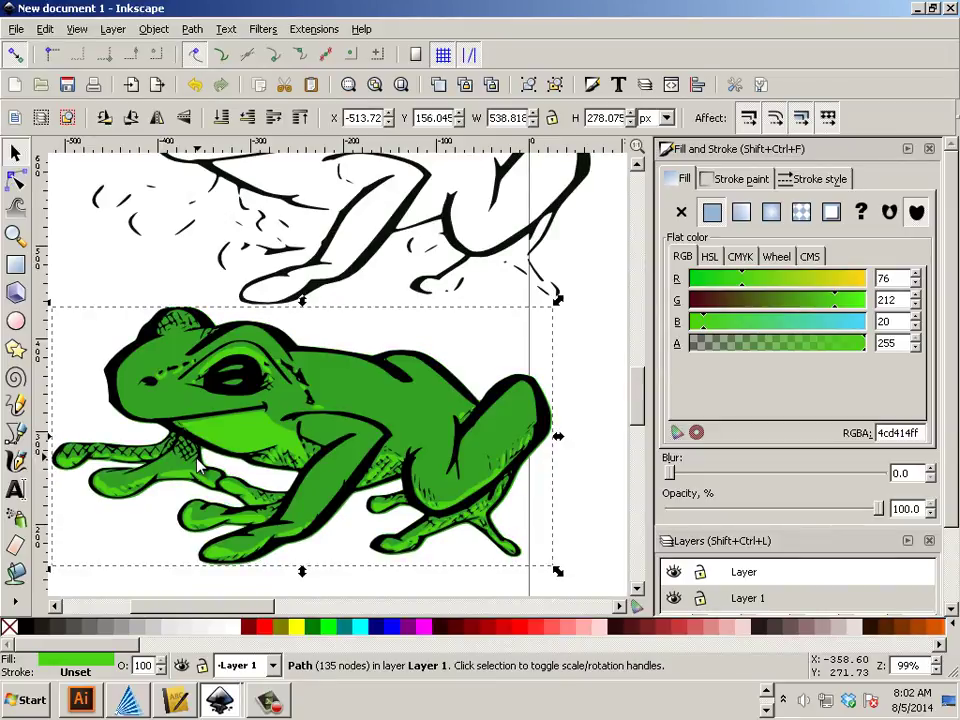
- Delete the leftover 419-node near-black line path above the frog and confirm nothing stray remains
left_click(602, 343)
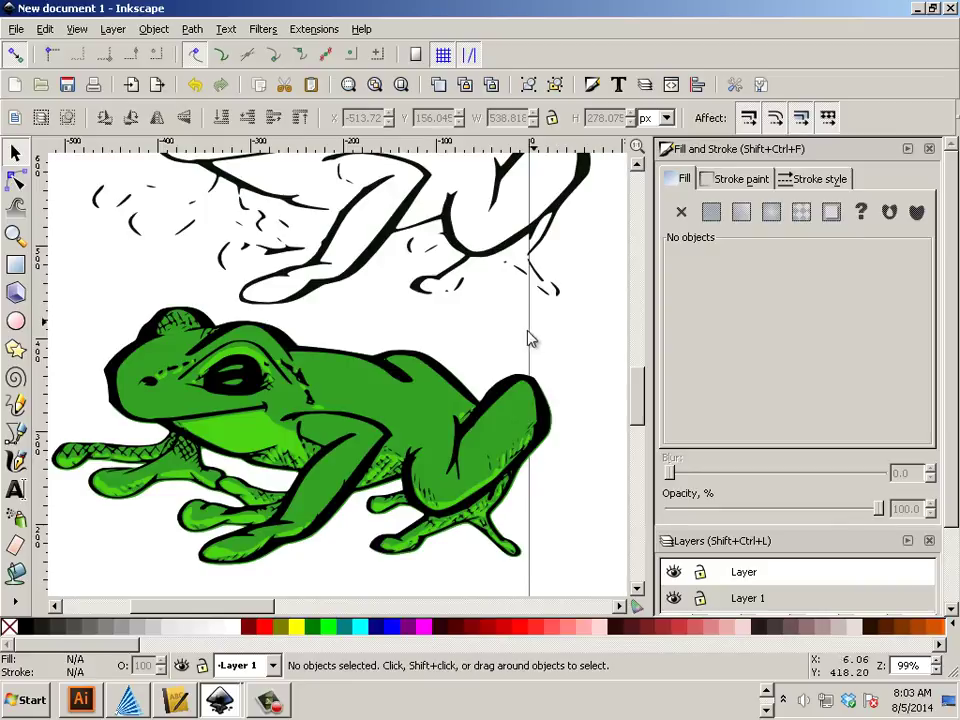
left_click_drag(575, 322, 437, 195)
left_click(440, 200)
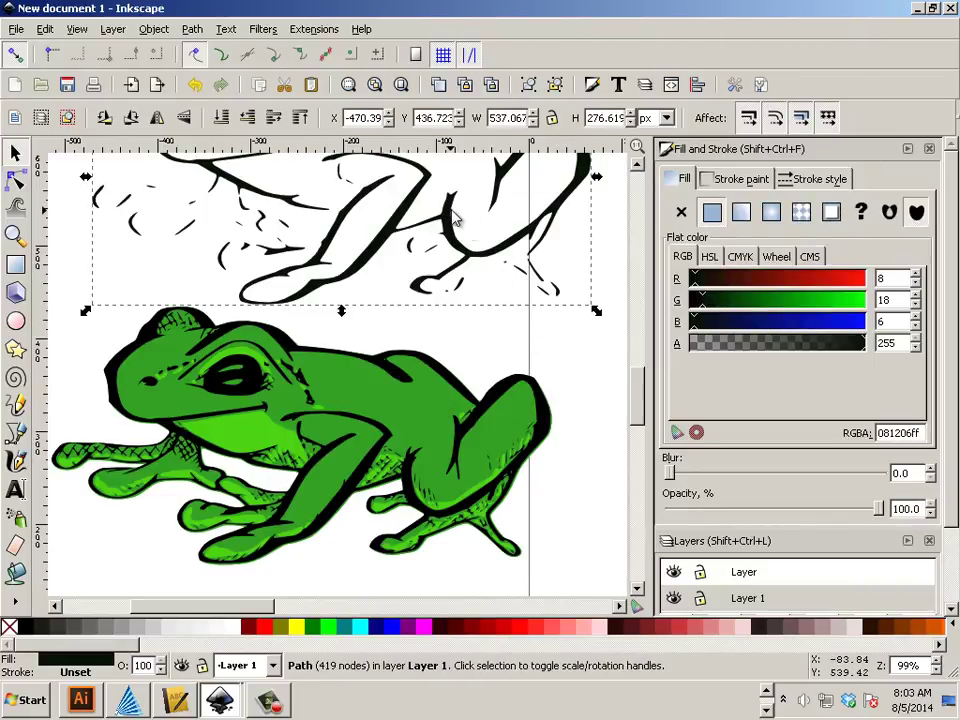
key("Delete")
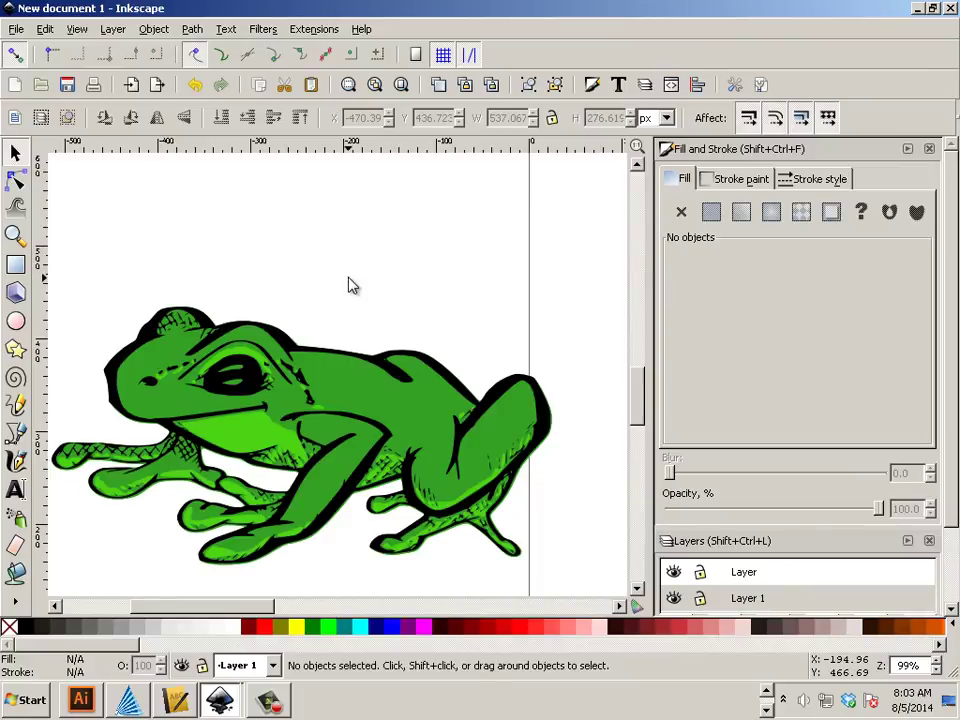
scroll(350, 285, "down", 1)
scroll(350, 285, "up", 2)
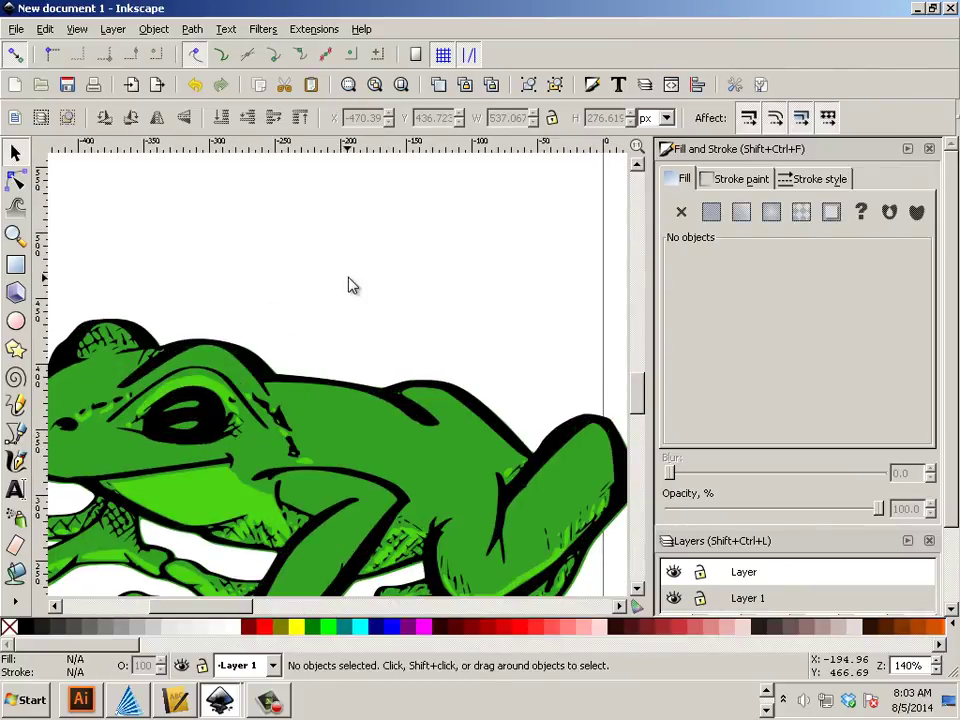
scroll(350, 285, "down", 1)
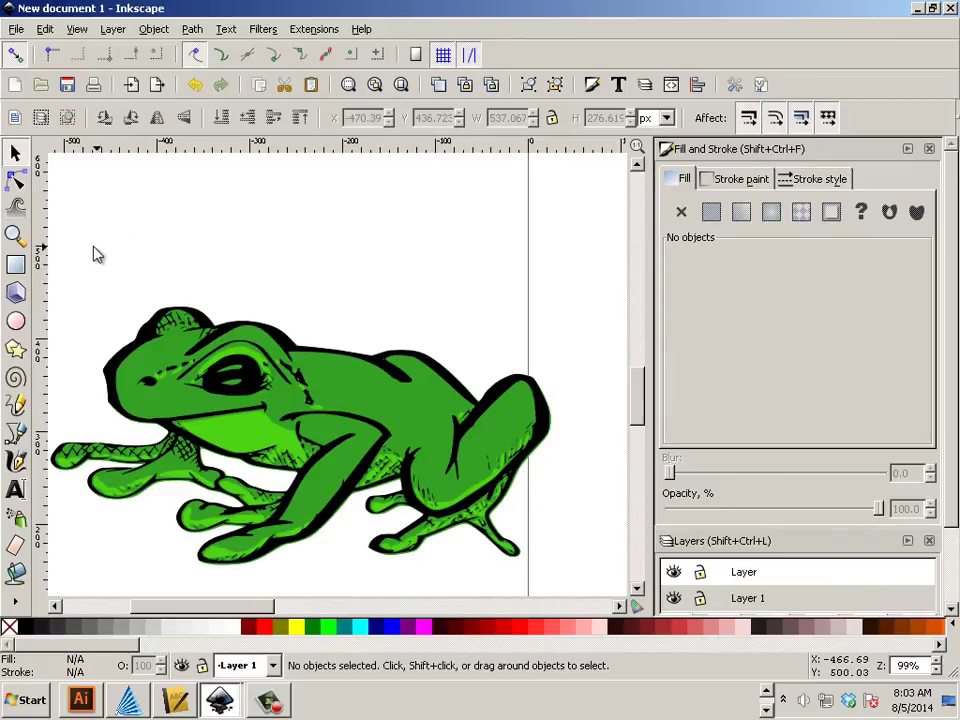
left_click_drag(85, 265, 600, 590)
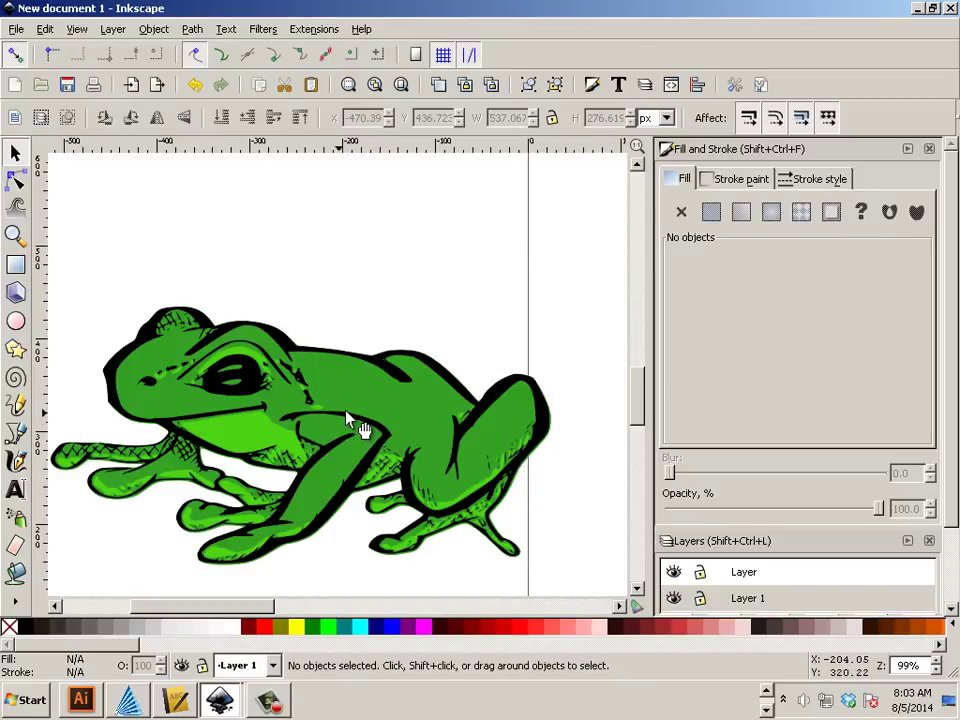